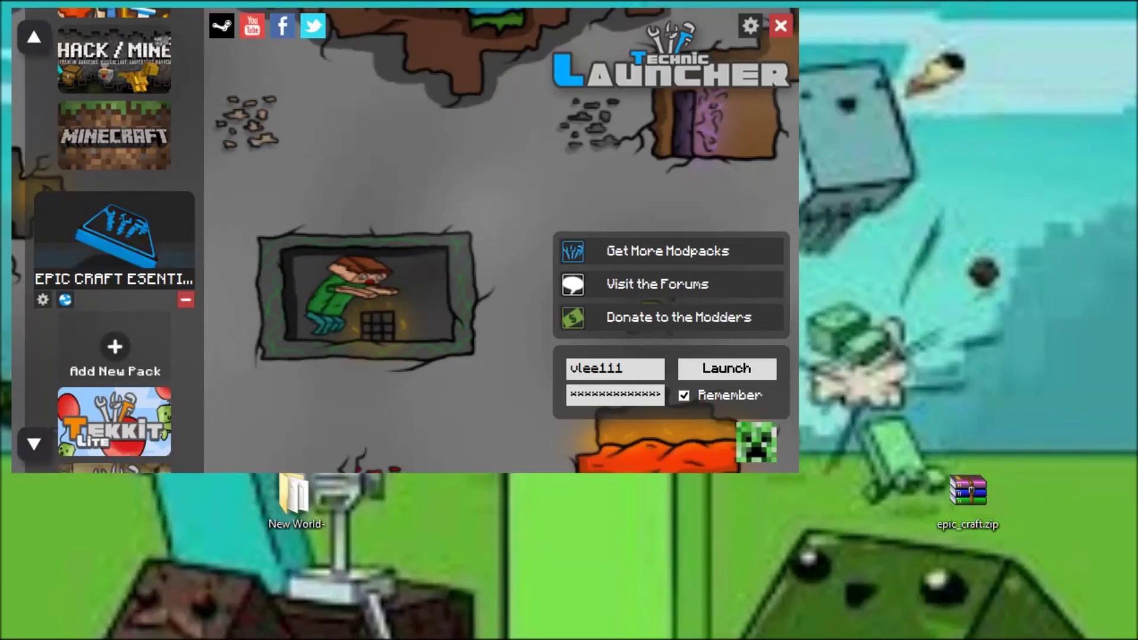
Launch the EPIC CRAFT ESENTIALS PACK modpack with the remembered account
left_click_drag(415, 27, 615, 72)
left_click_drag(581, 224, 436, 203)
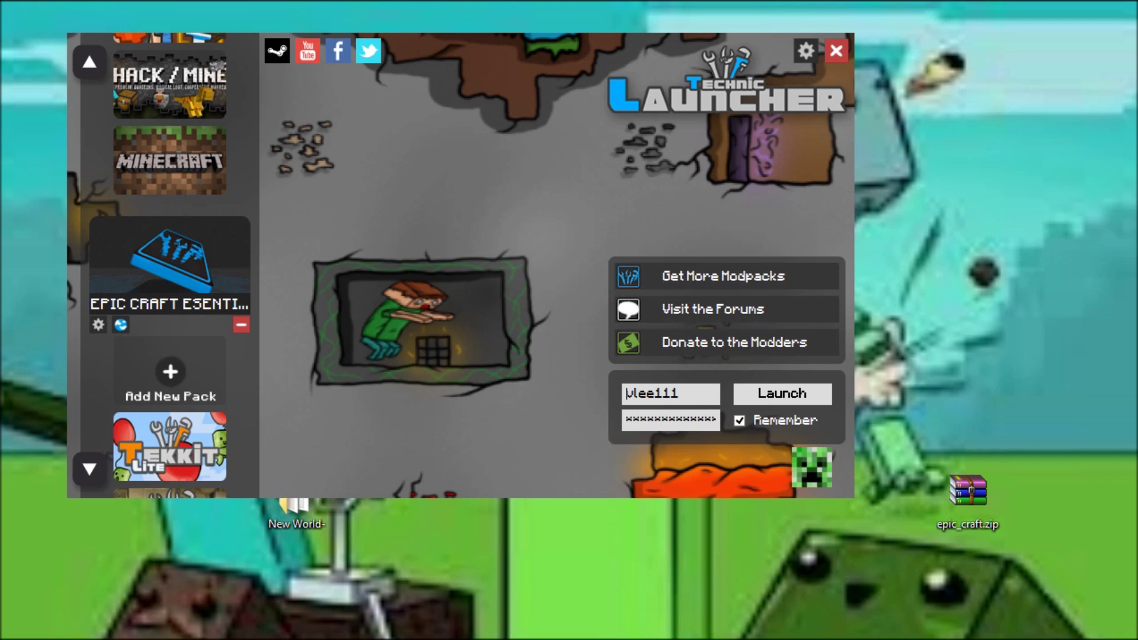
left_click(783, 393)
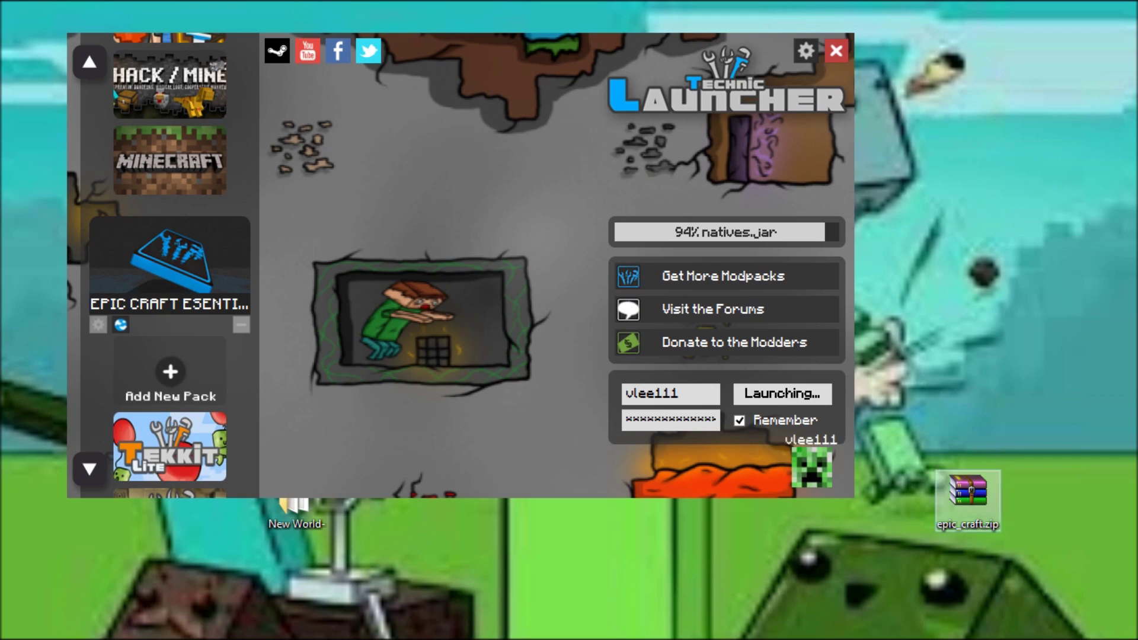
Open the epic_craft.zip archive from the desktop in WinRAR and move its window clear of the launcher
double_click(967, 492)
left_click_drag(930, 130, 15, 265)
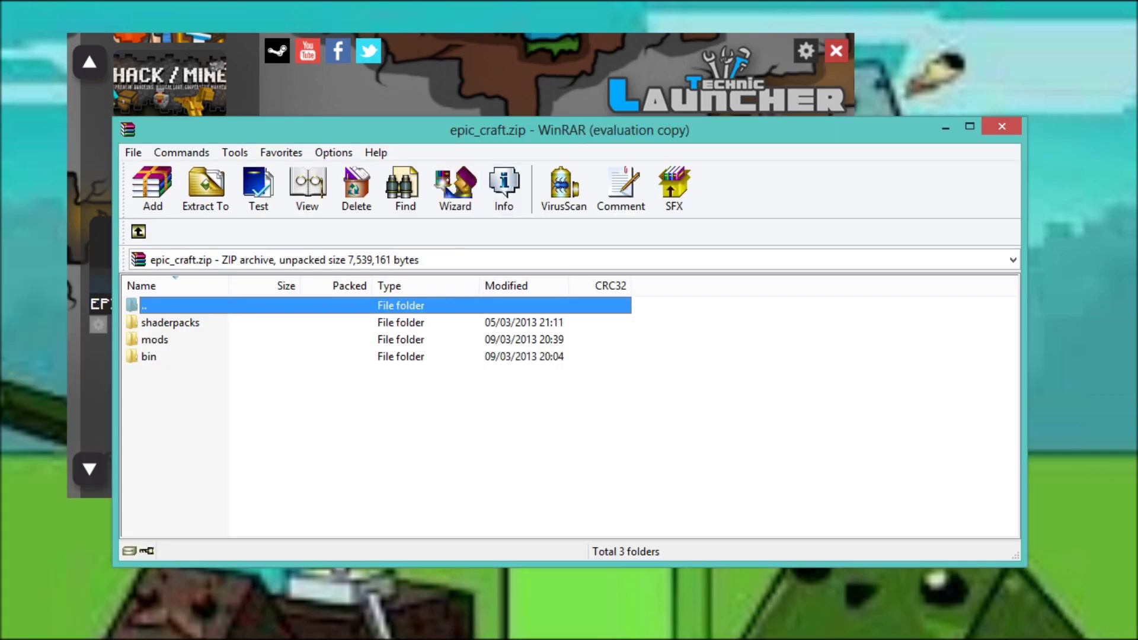
left_click_drag(830, 130, 0, 533)
left_click_drag(0, 127, 12, 634)
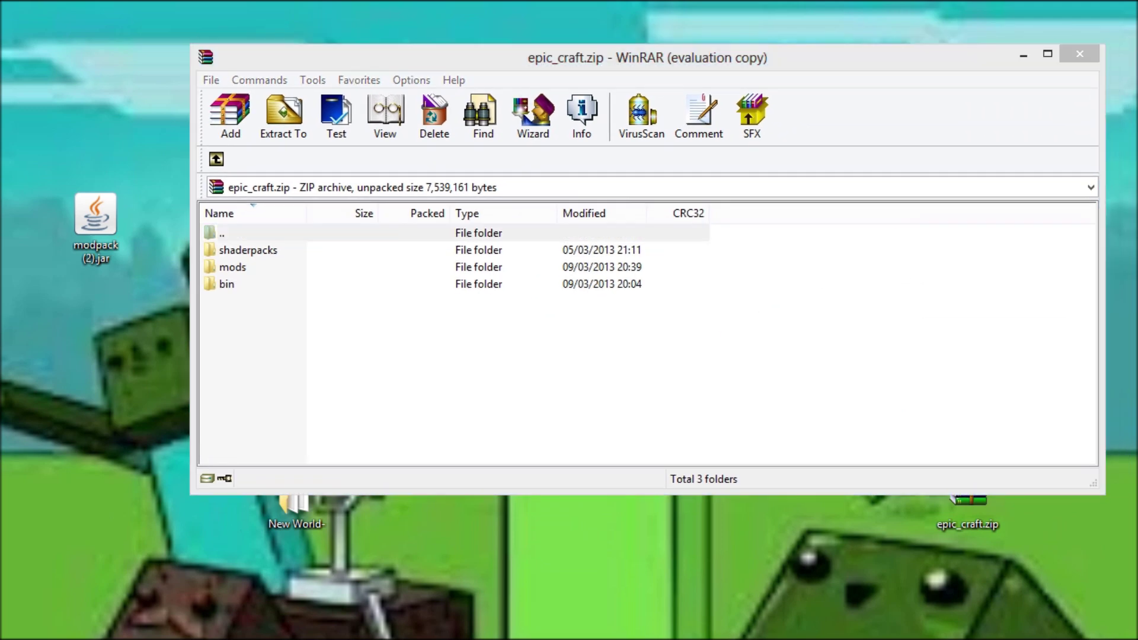
Switch to the File Explorer window and go to the %appdata% folder
key("alt+Tab")
left_click(486, 139)
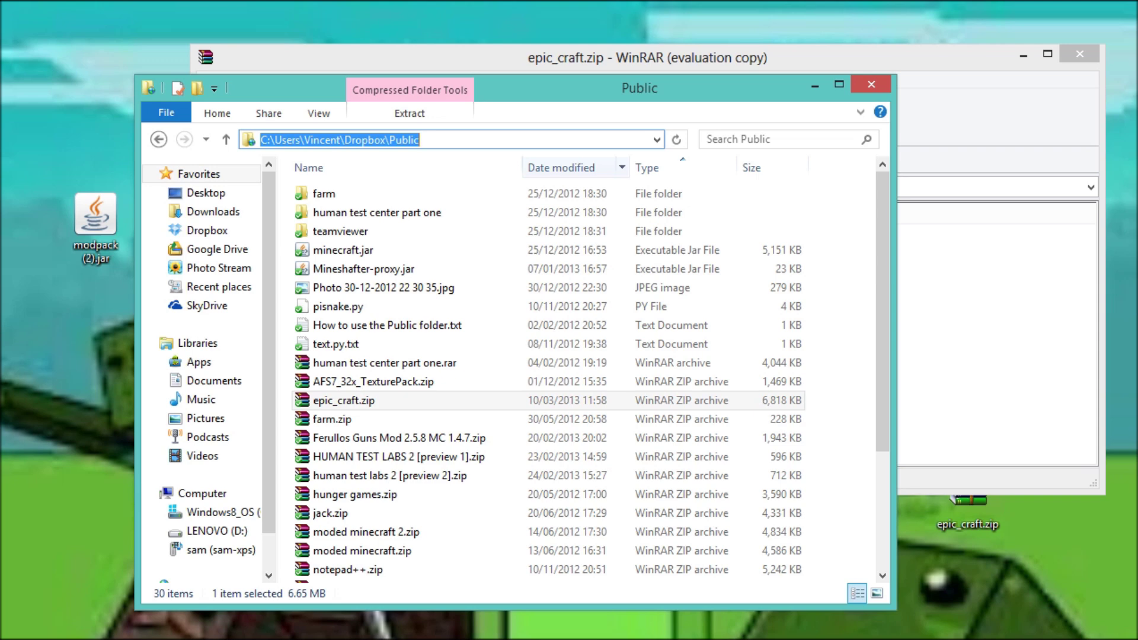
type("%a")
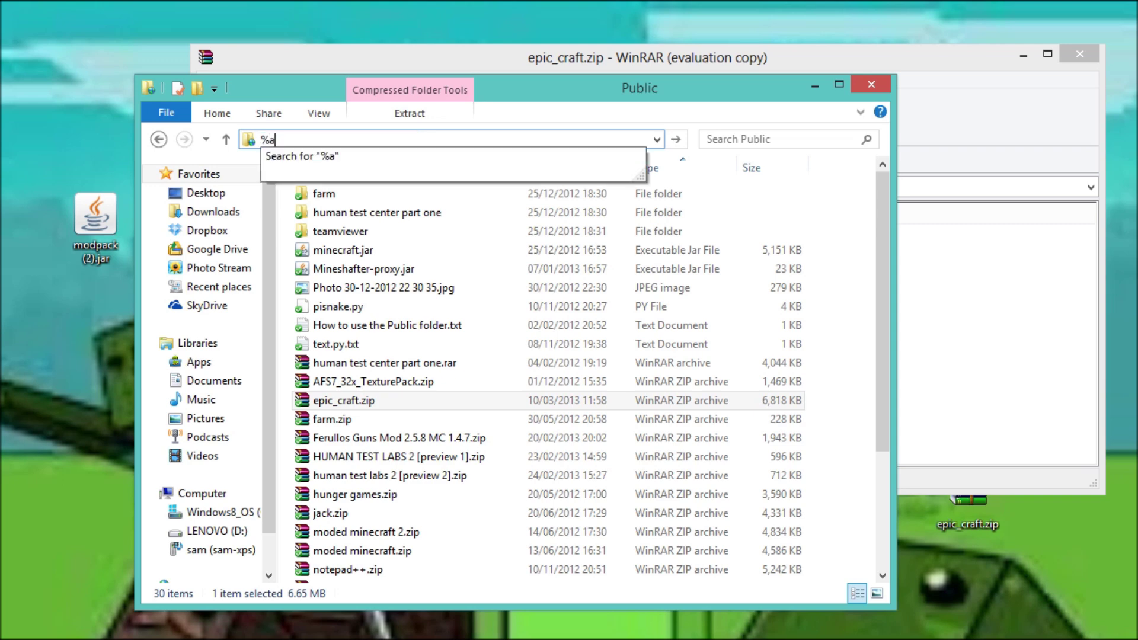
type("ppdata%")
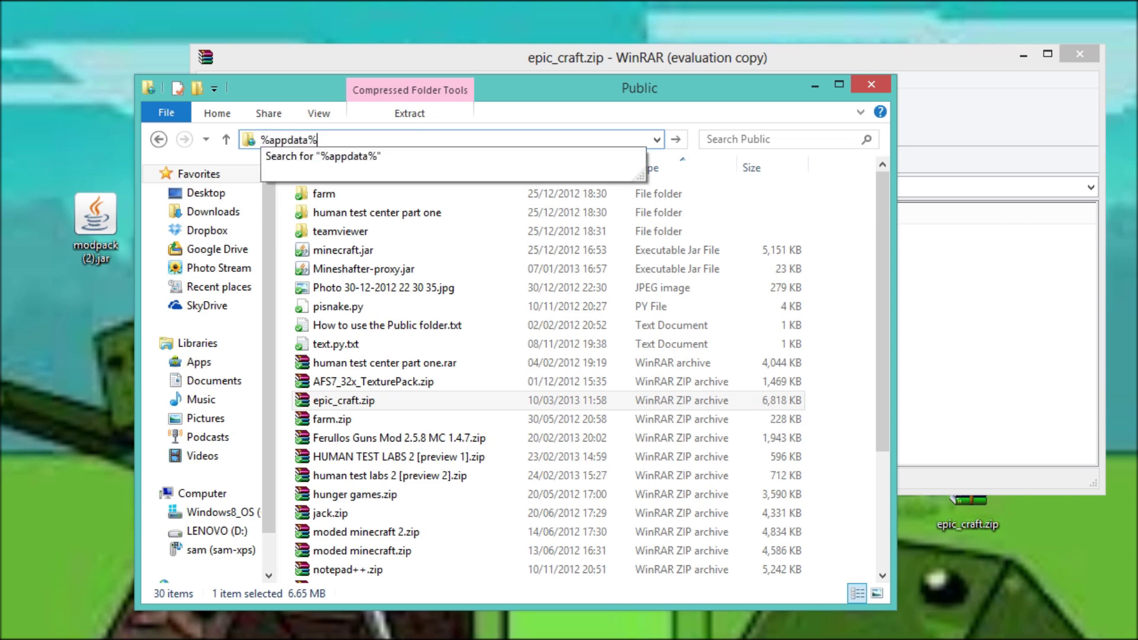
key("Return")
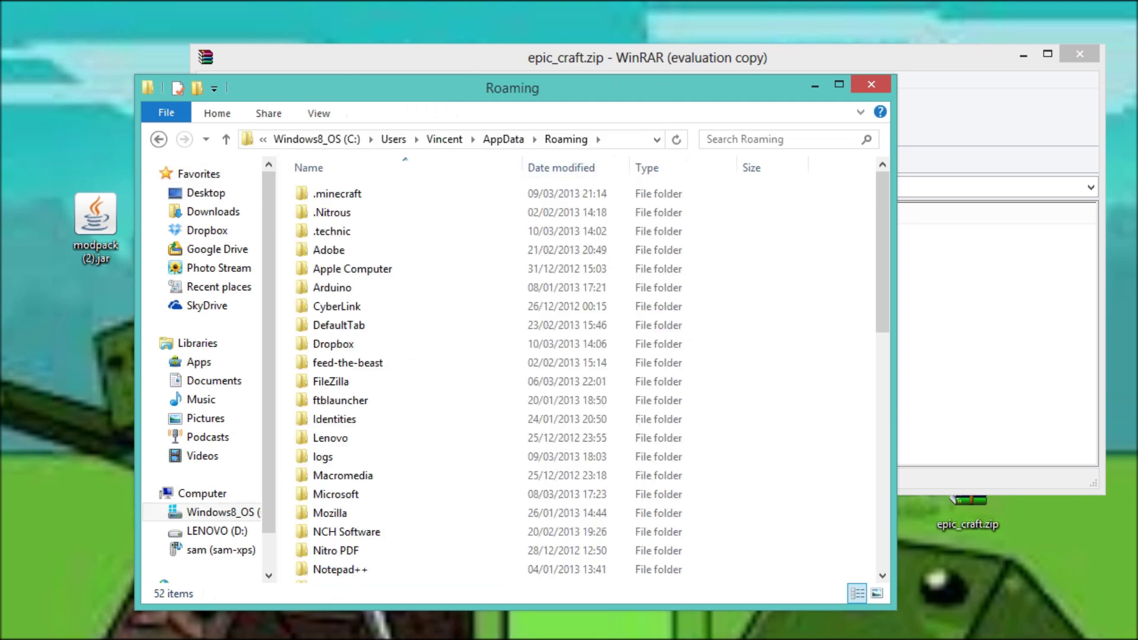
Open the epic-craft-esentials-pack folder inside the .technic folder
left_click(332, 231)
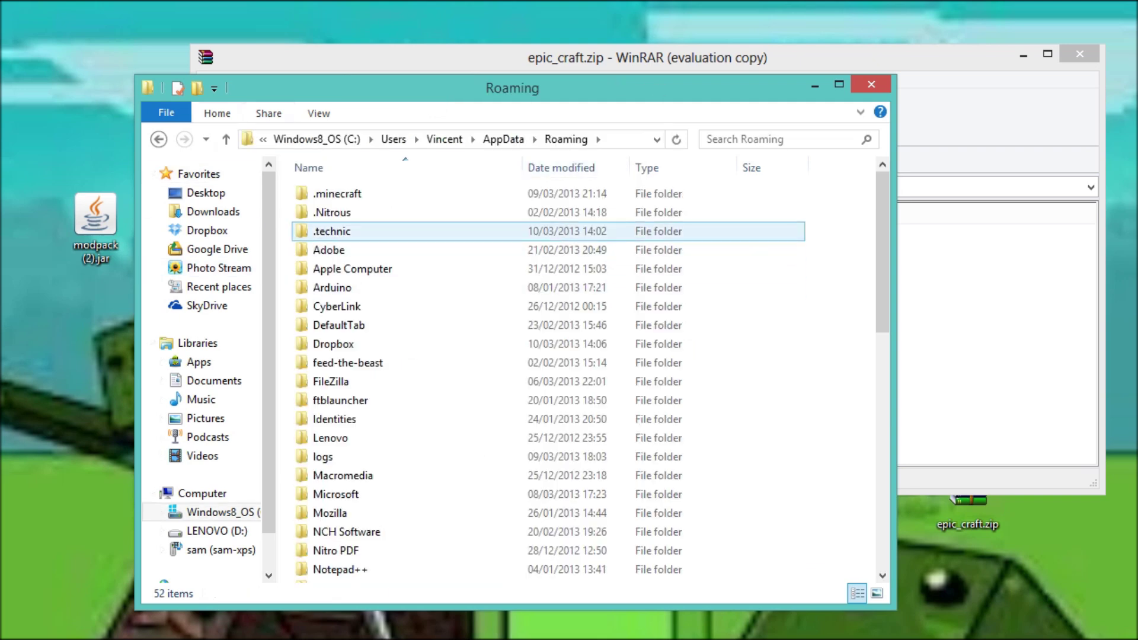
left_click(331, 231)
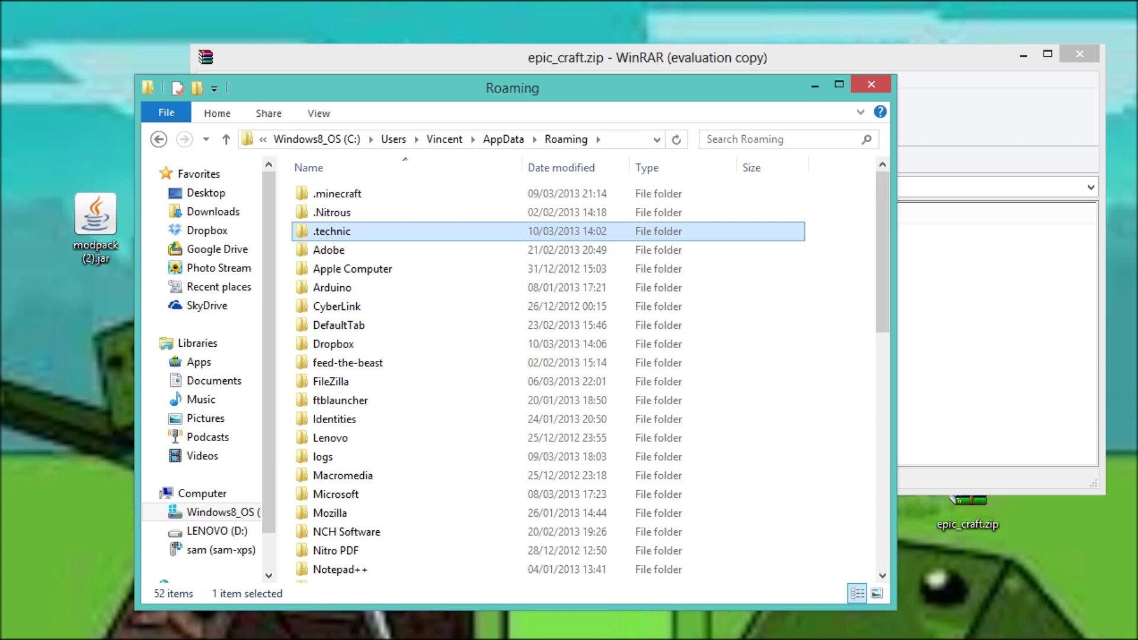
double_click(332, 231)
left_click(332, 231)
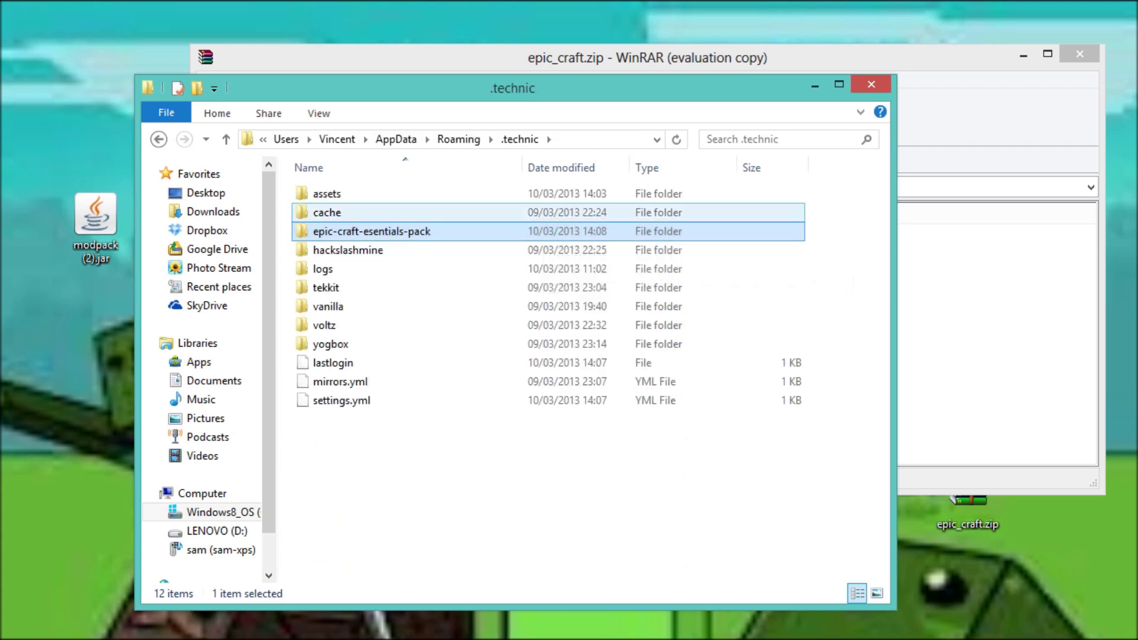
double_click(542, 231)
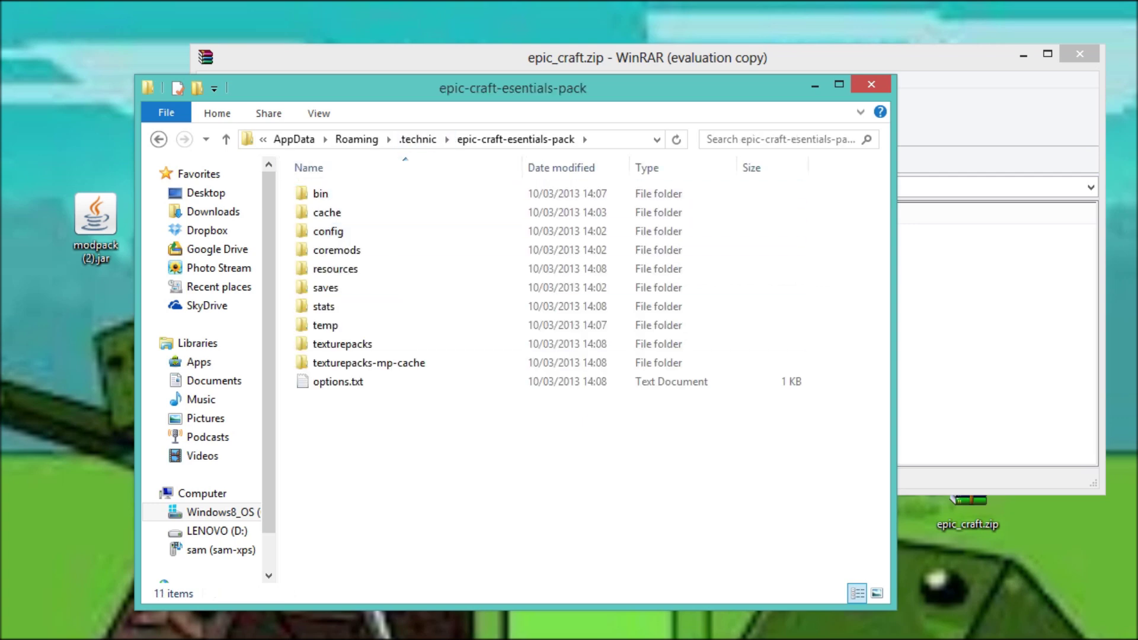
Resize and arrange the modpack folder window and the epic_craft.zip archive window side by side
left_click_drag(425, 87, 380, 75)
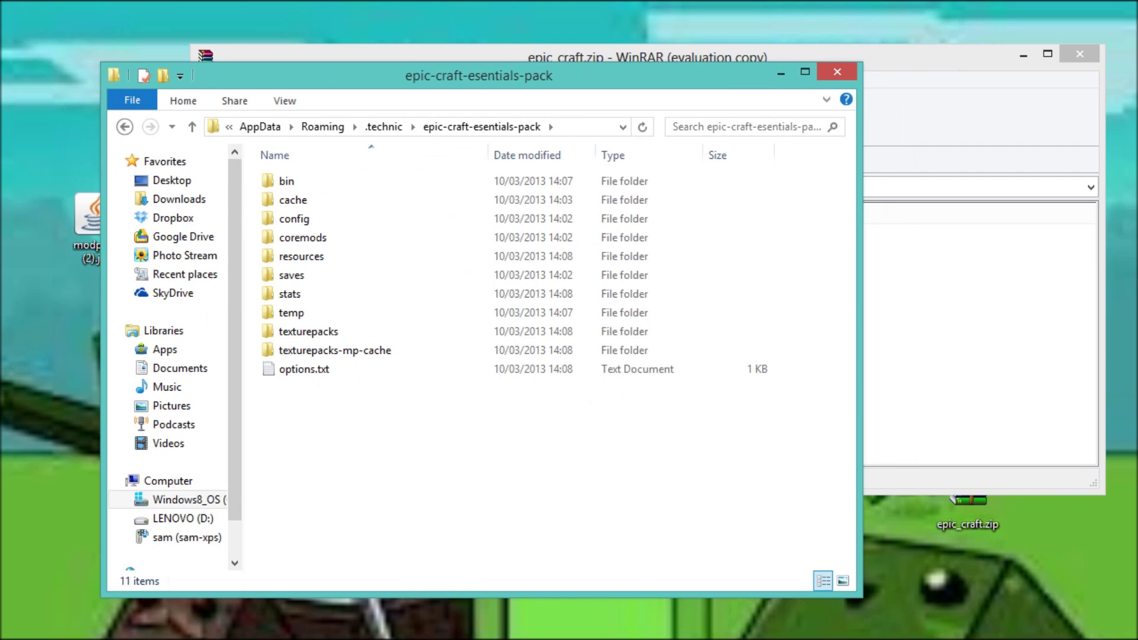
left_click_drag(861, 596, 513, 639)
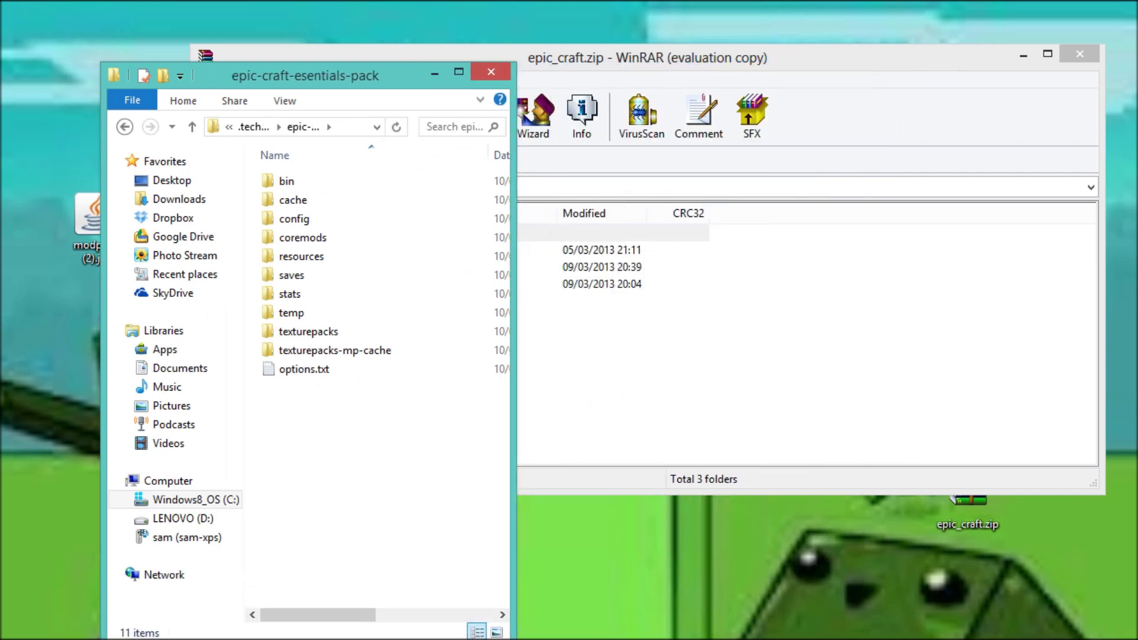
left_click_drag(305, 75, 243, 42)
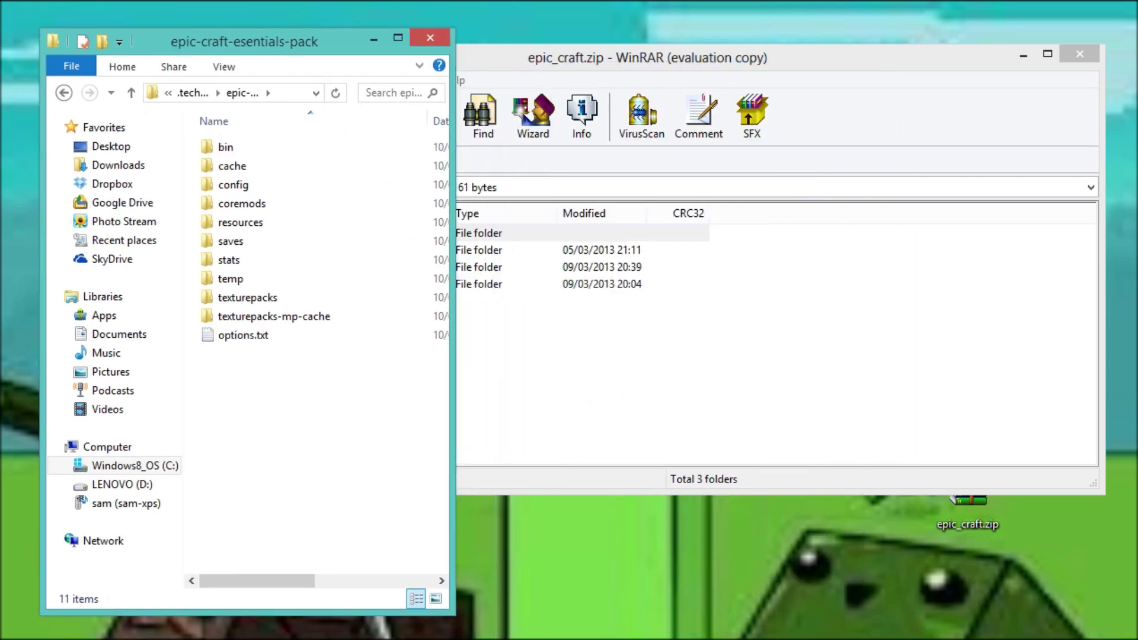
left_click_drag(647, 57, 829, 55)
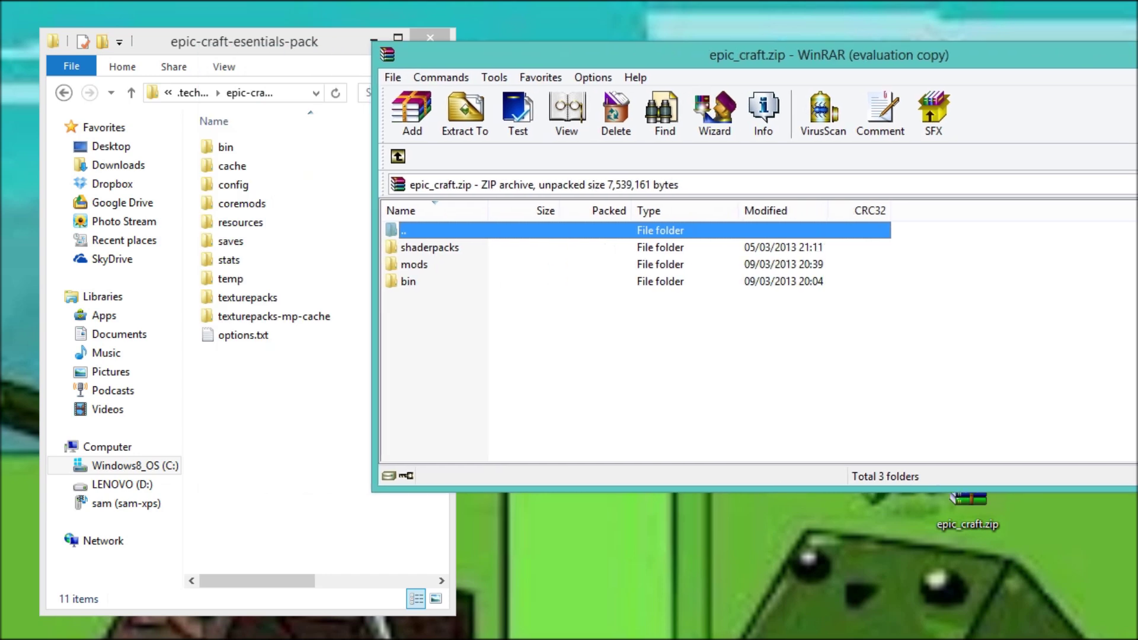
left_click_drag(373, 490, 787, 639)
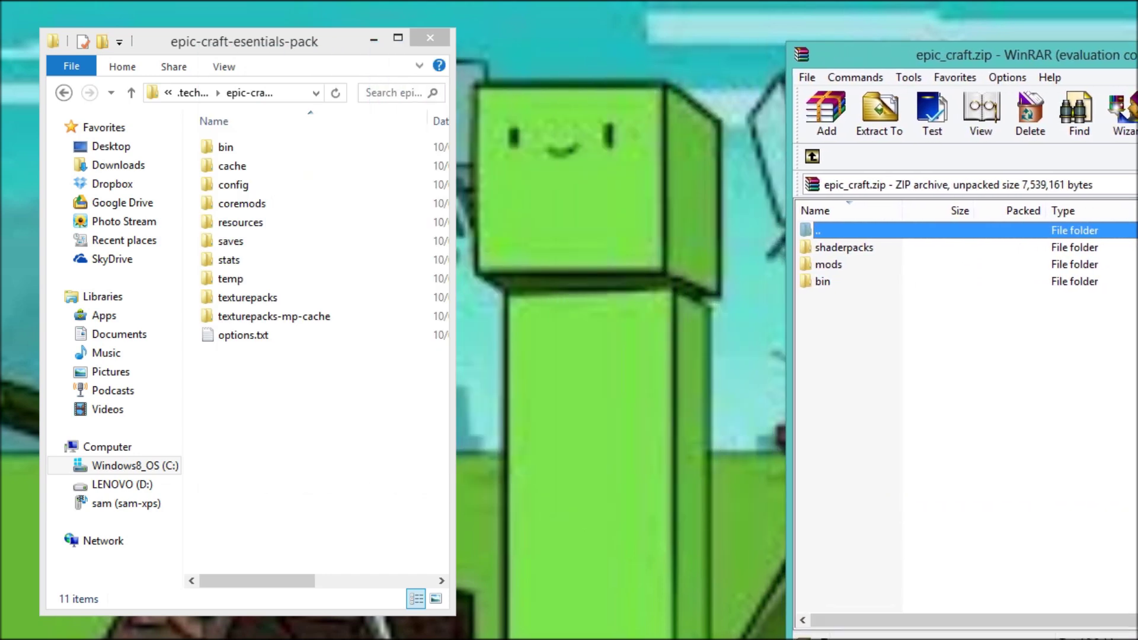
left_click_drag(1008, 55, 800, 28)
Extract the shaderpacks, mods and bin folders from epic_craft.zip into the modpack folder, check its bin folder and close the folder window
left_click_drag(661, 268, 296, 414)
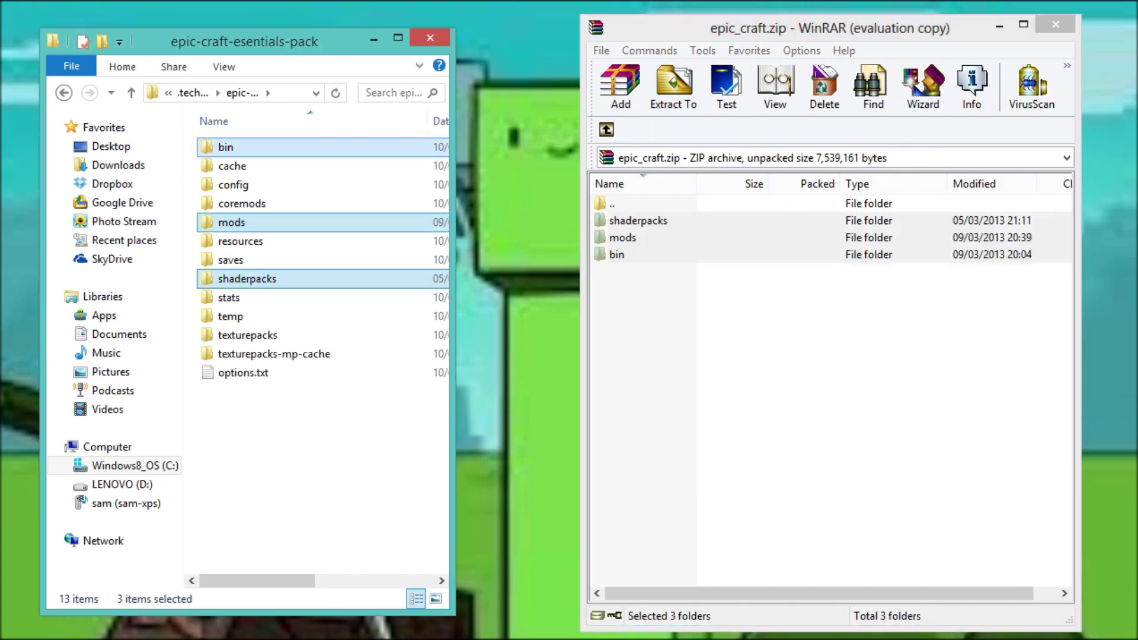
double_click(225, 147)
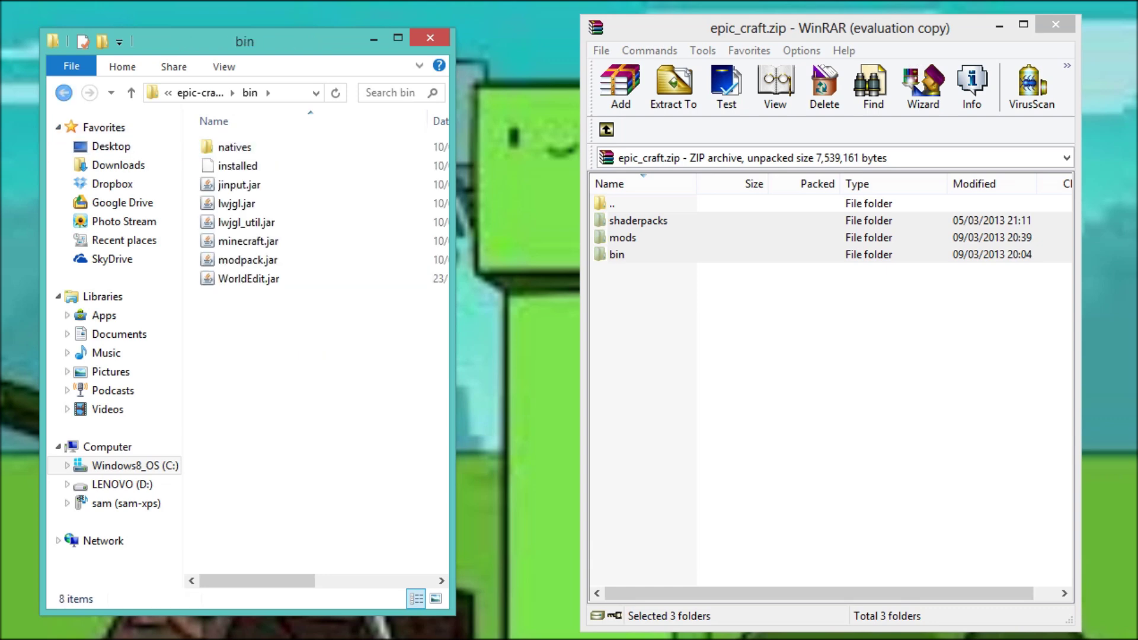
left_click(64, 92)
left_click(430, 38)
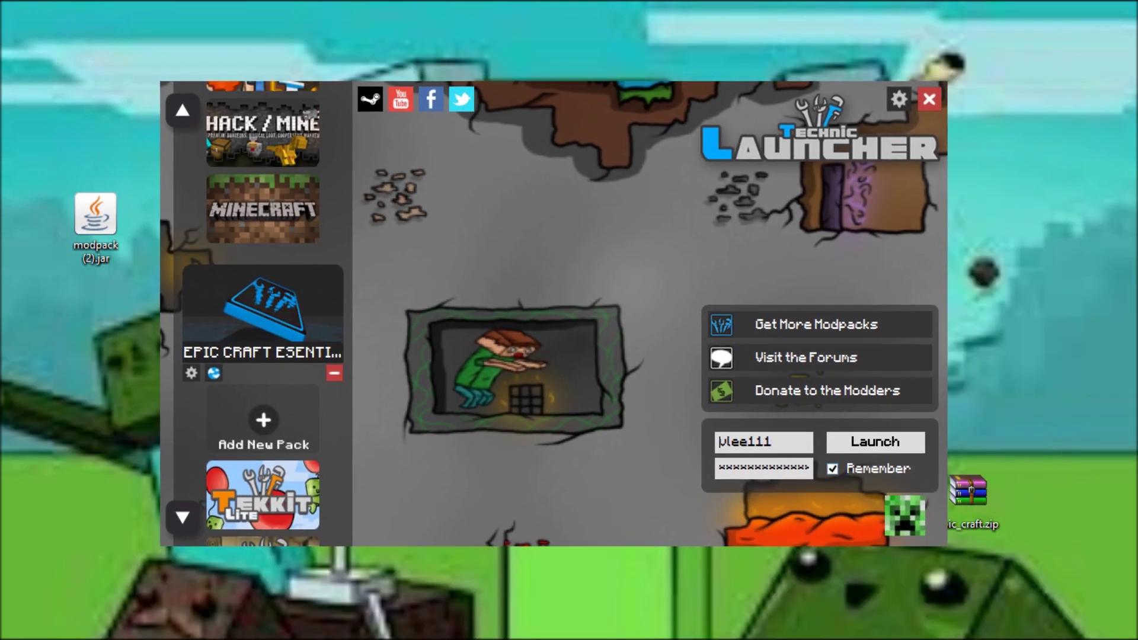
Launch the EPIC CRAFT ESENTIALS PACK from the launcher again and open the singleplayer world list
key("Return")
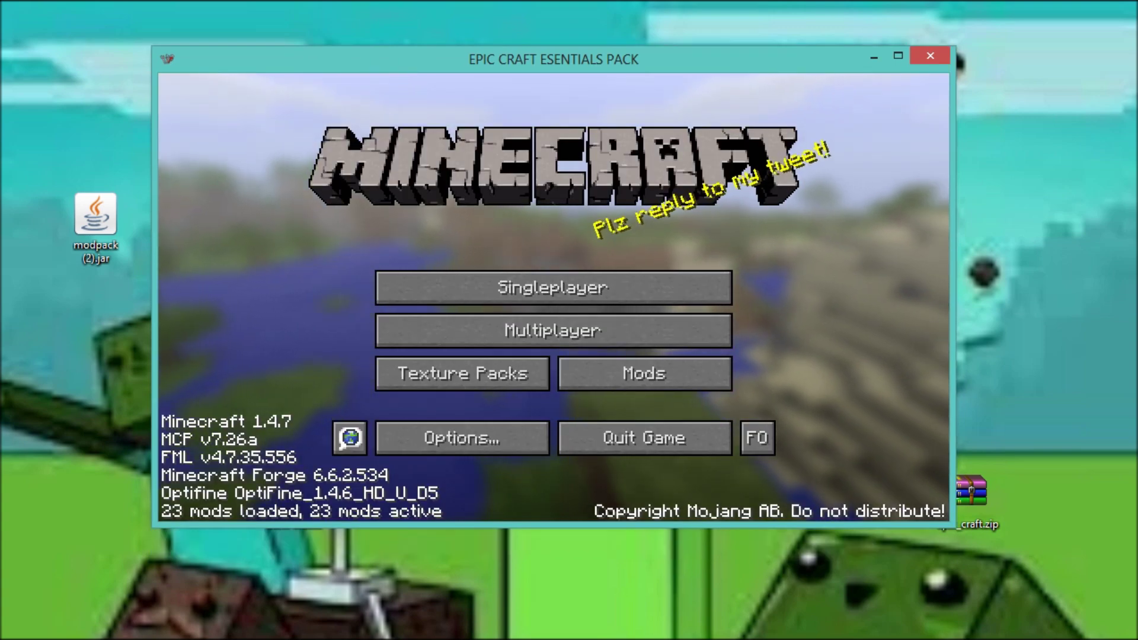
left_click(553, 287)
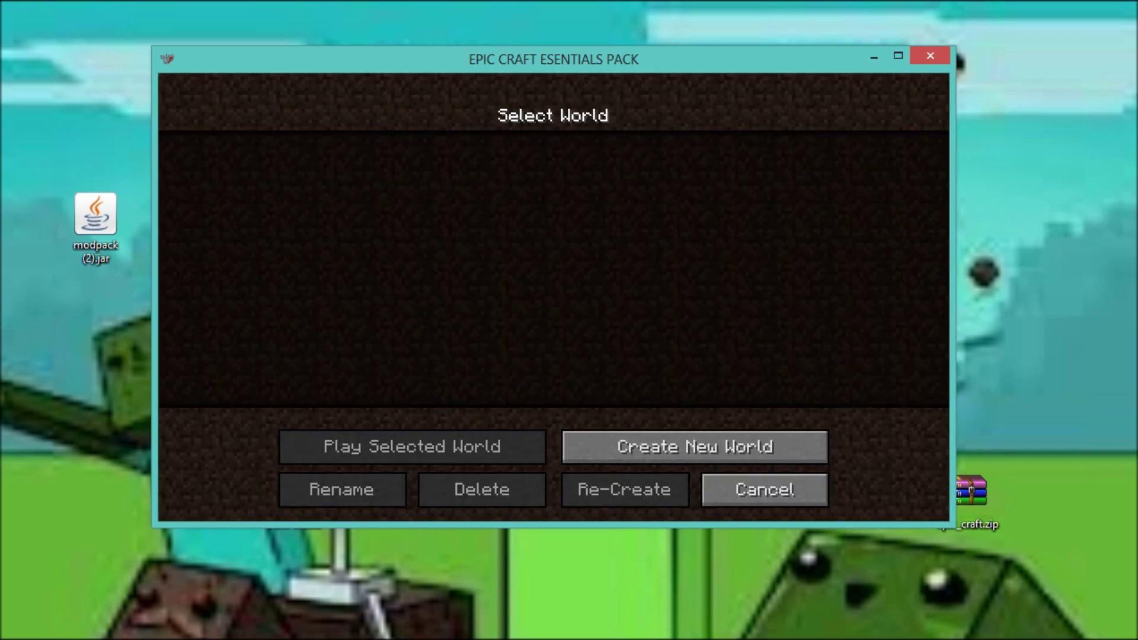
left_click(764, 490)
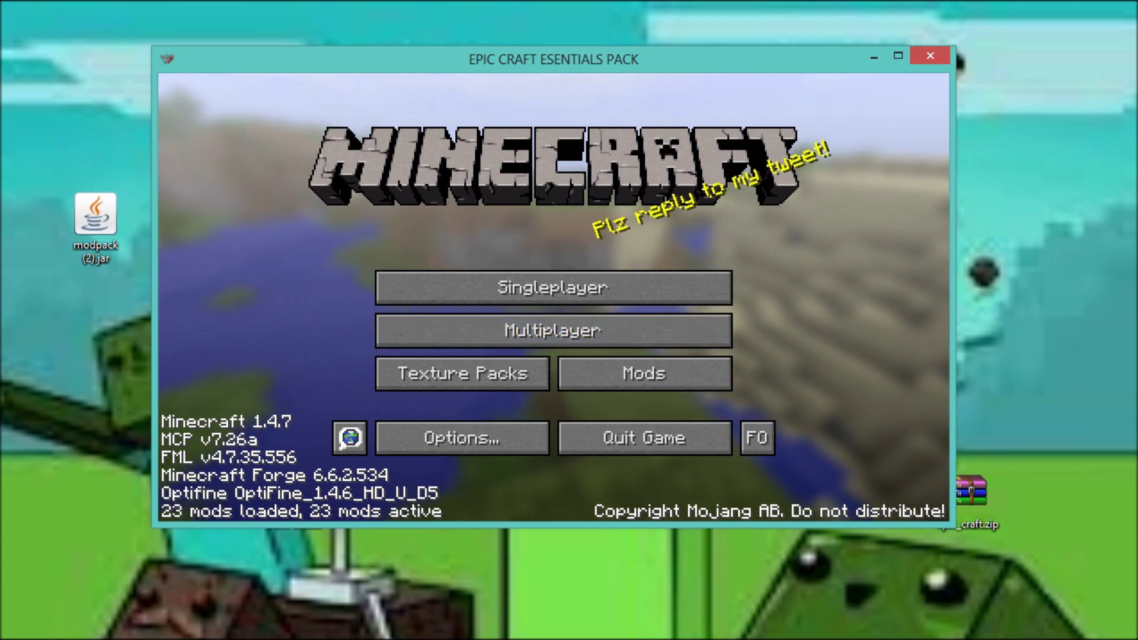
left_click(553, 288)
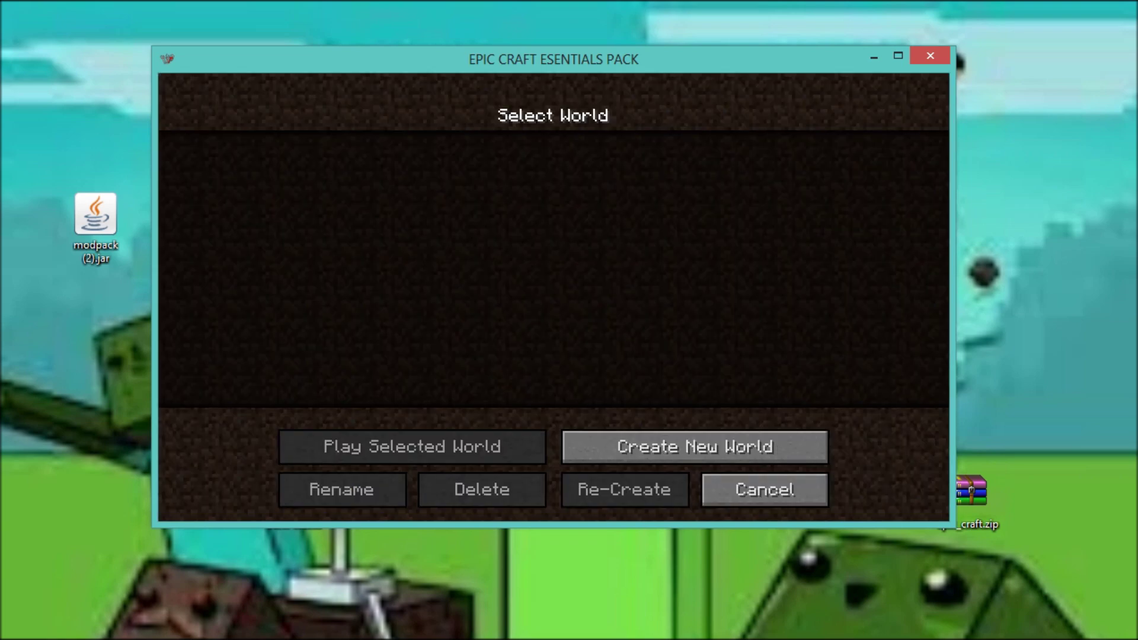
left_click_drag(554, 60, 531, 84)
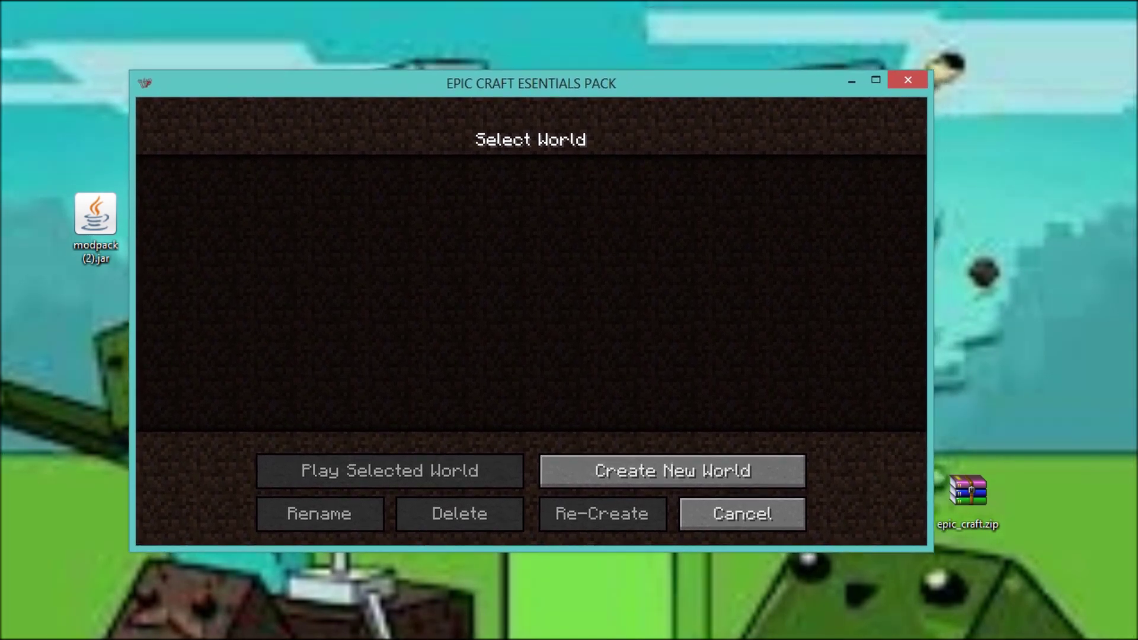
Create a new singleplayer world named New World in Creative game mode
left_click(673, 471)
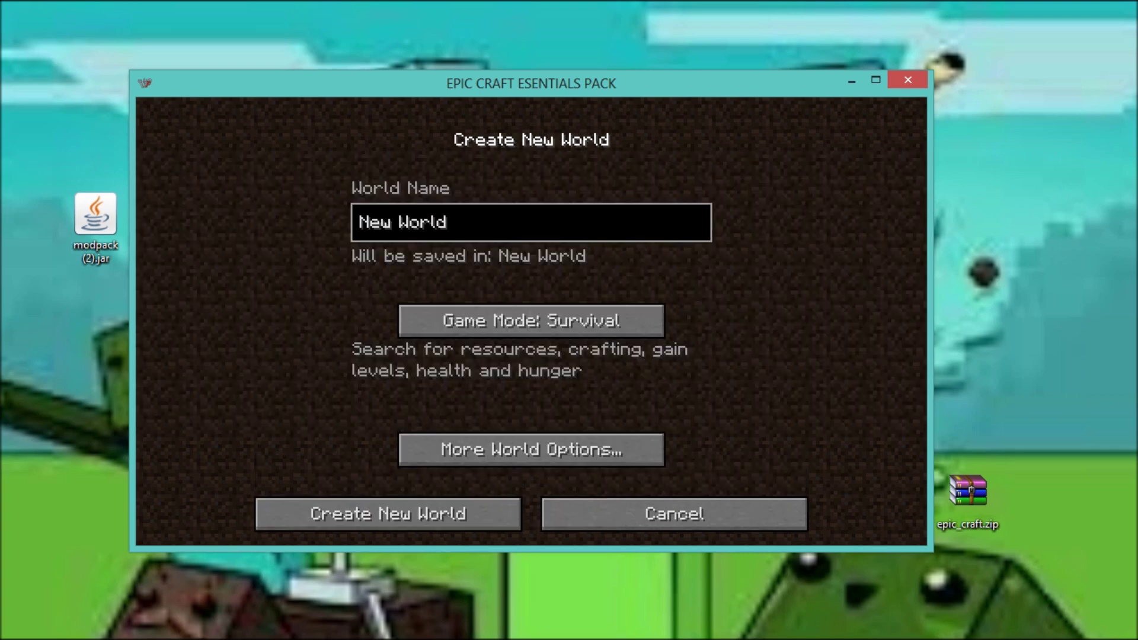
left_click(531, 321)
left_click(531, 321)
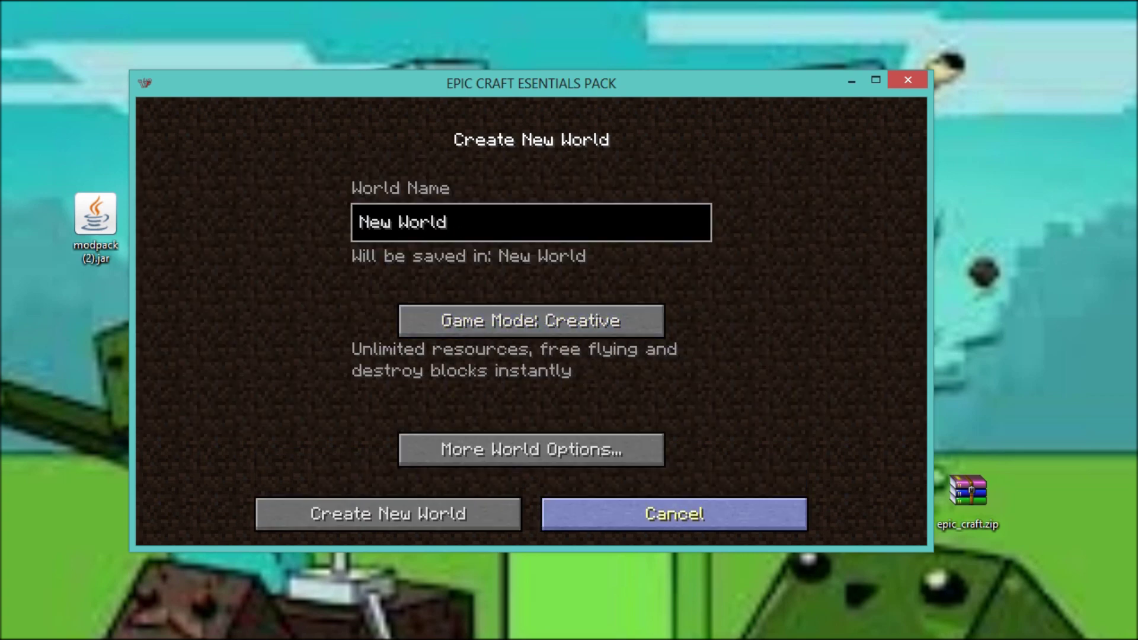
left_click(388, 514)
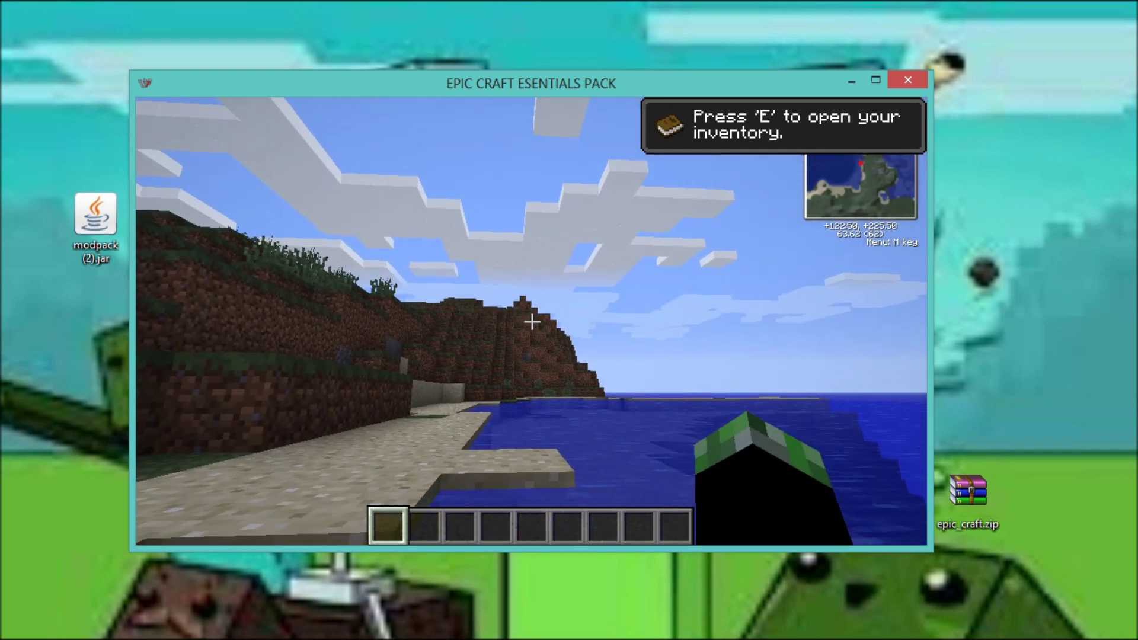
Examine the inventory and its item list, reposition the game window and return to the world
key("e")
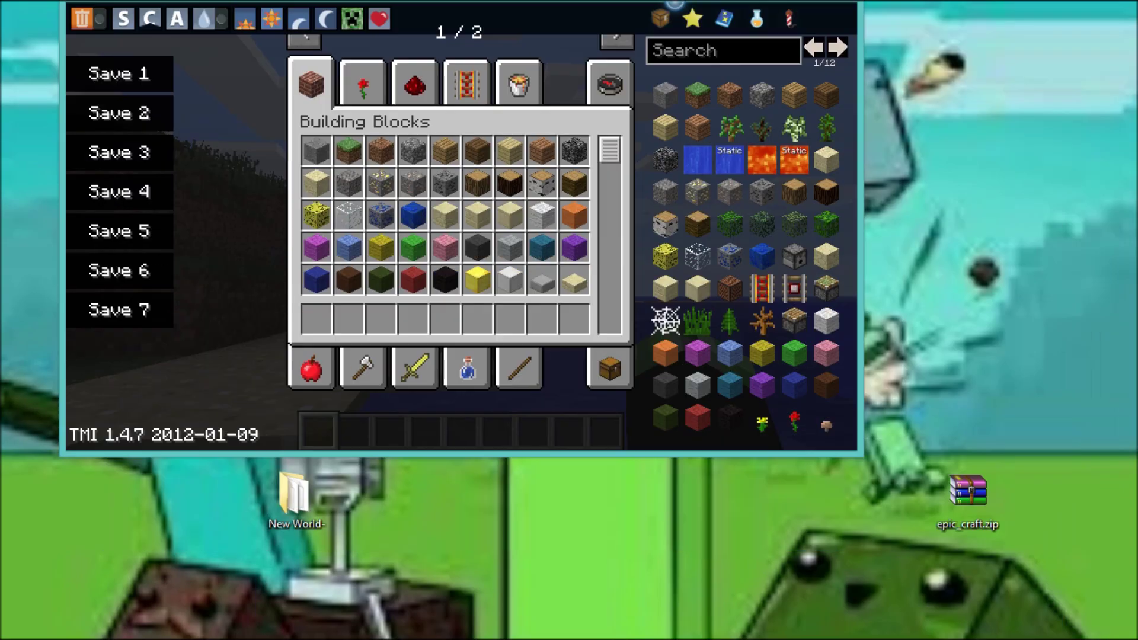
left_click_drag(675, 1, 710, 48)
key("e")
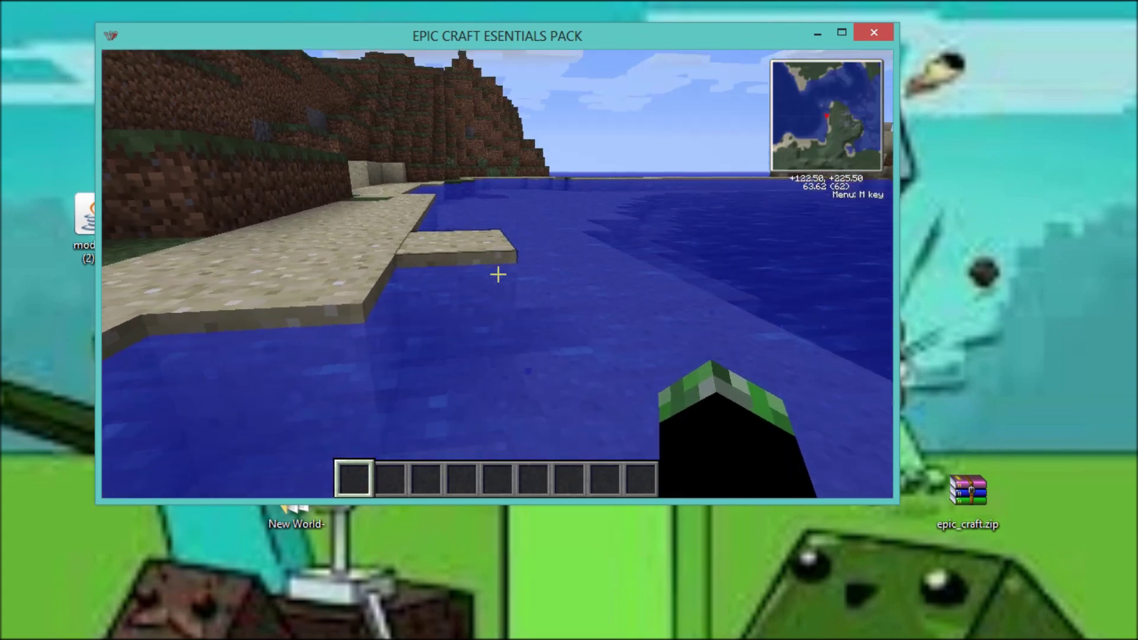
Fly up over the hills and out across the water to examine the new world's terrain
key("space")
key("space")
key("w")
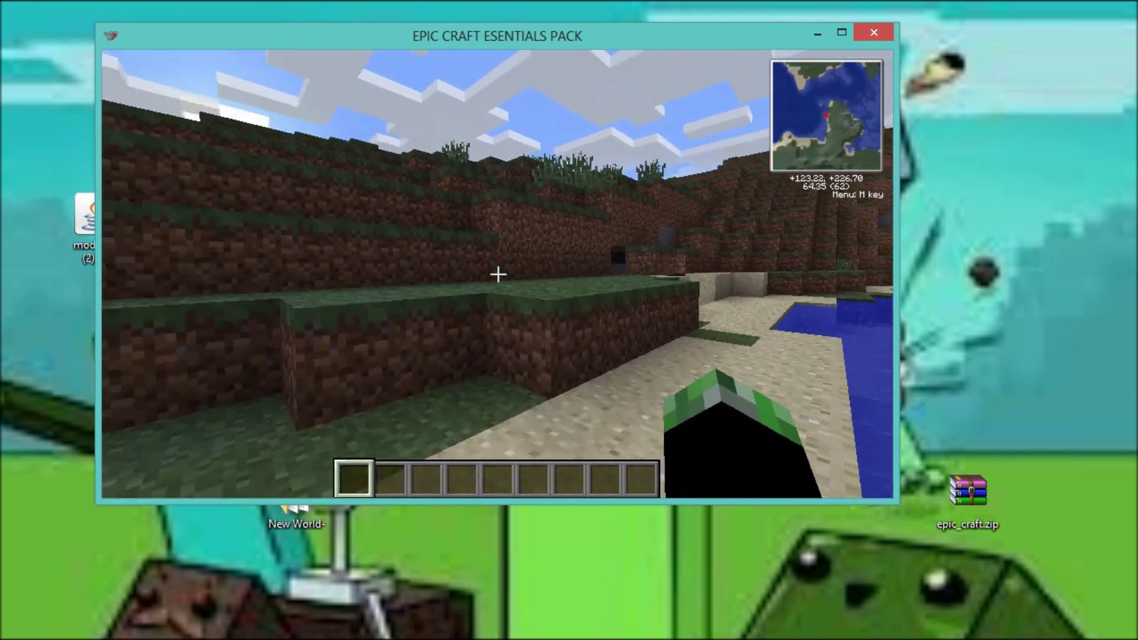
key("space")
key("w")
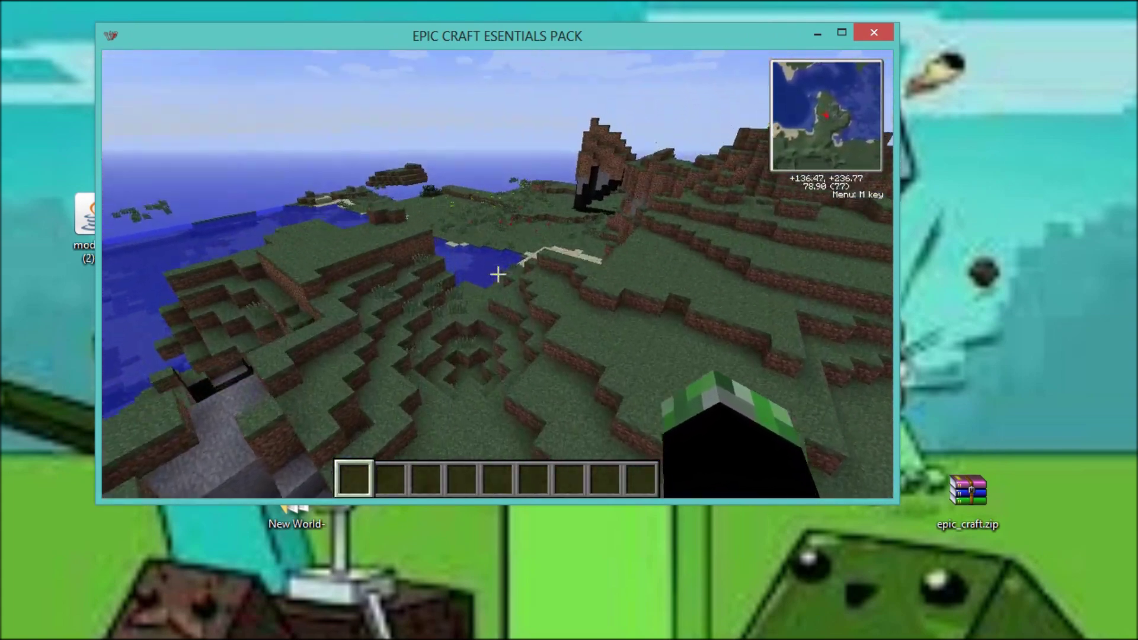
key("w")
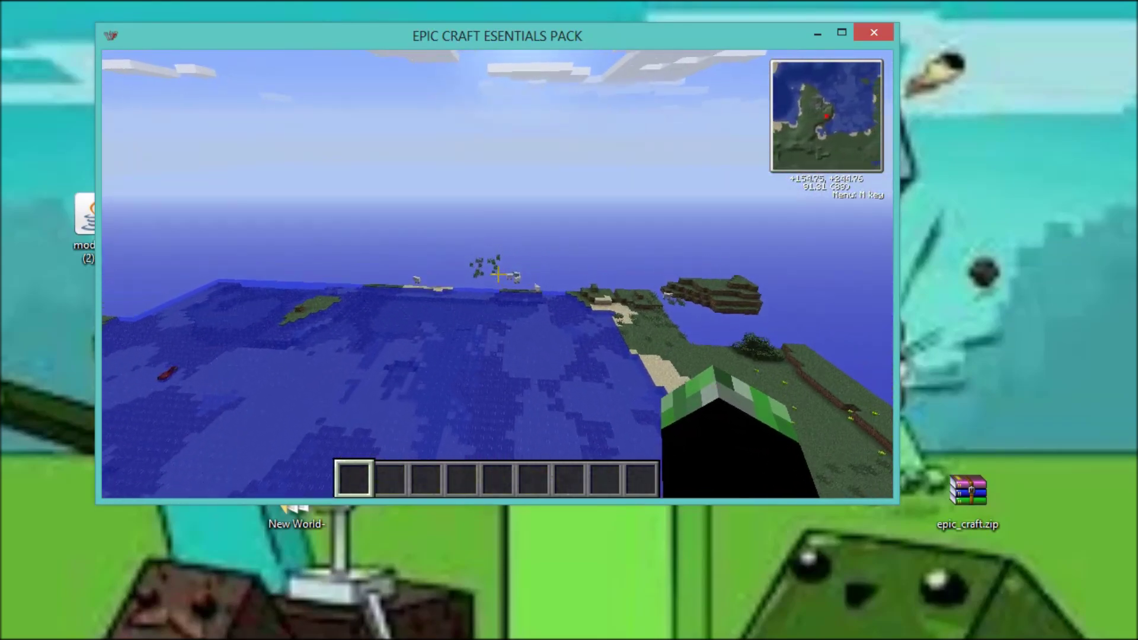
key("e")
key("e")
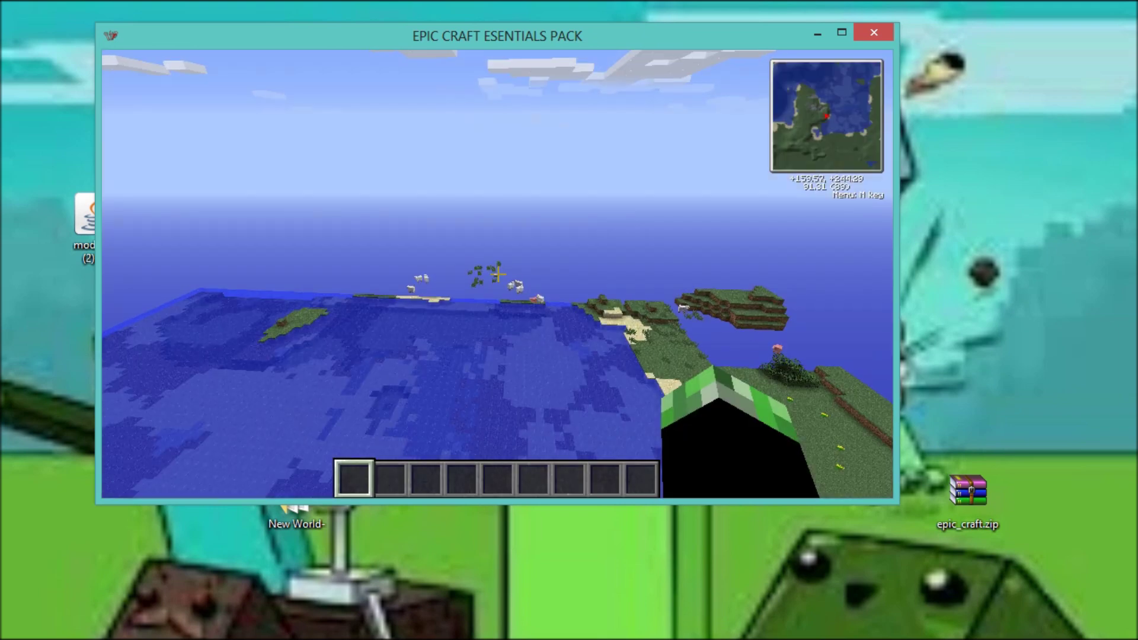
key("w")
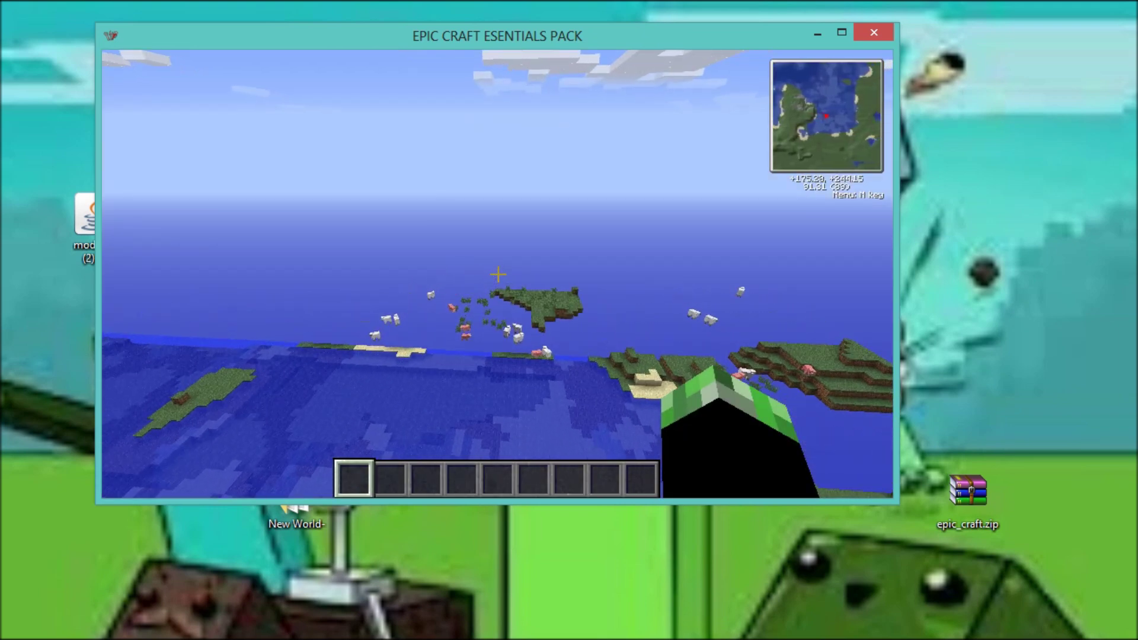
Fly over the grassland and its small ponds to examine the terrain from above
key("w")
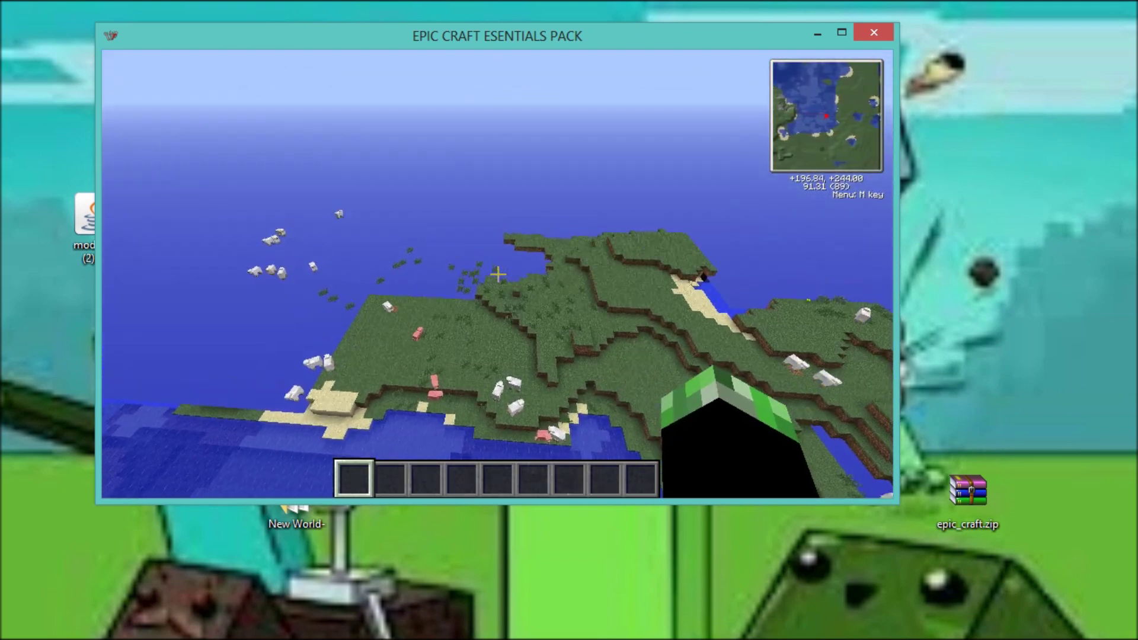
key("w")
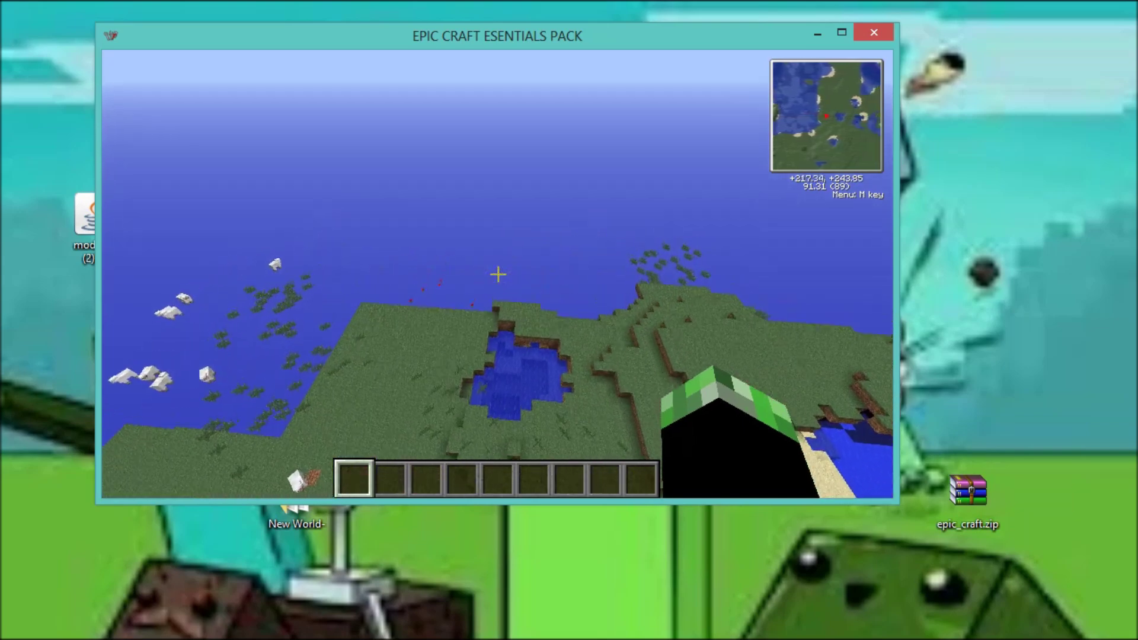
key("w")
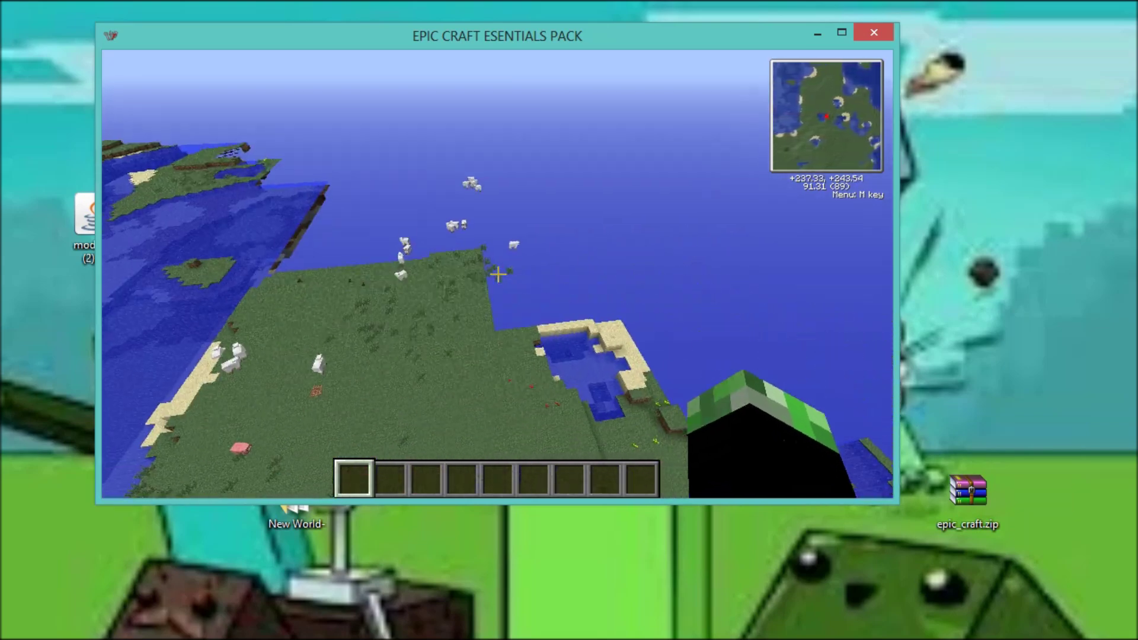
key("w")
key("space")
key("space")
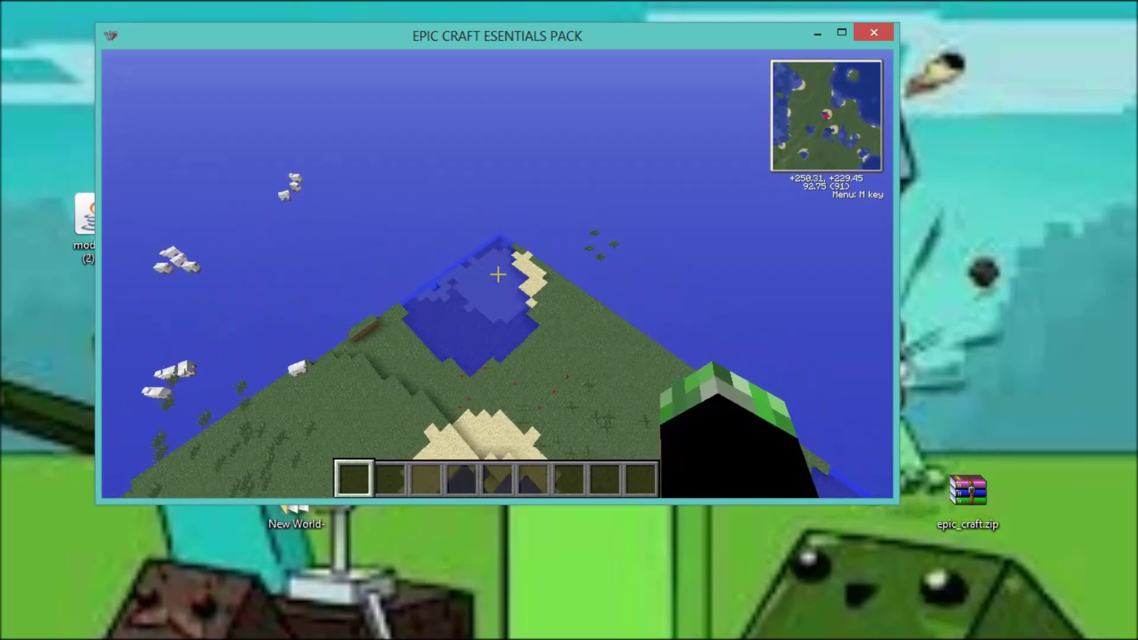
Descend to the shoreline and skim low across the water past the small islet towards the rocky island
key("w")
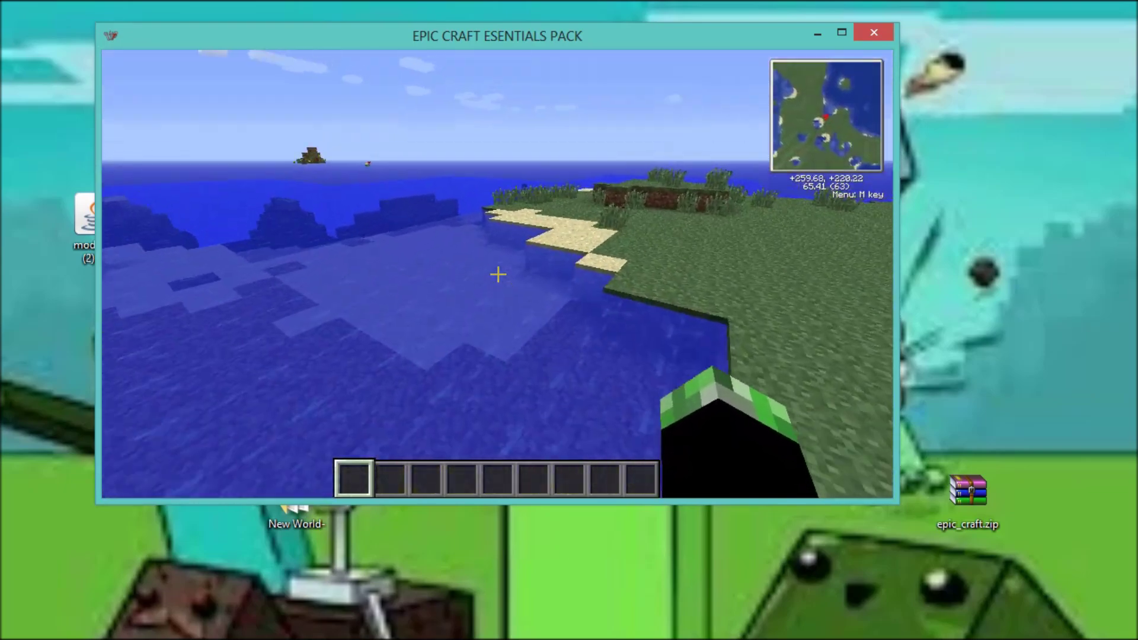
key("w")
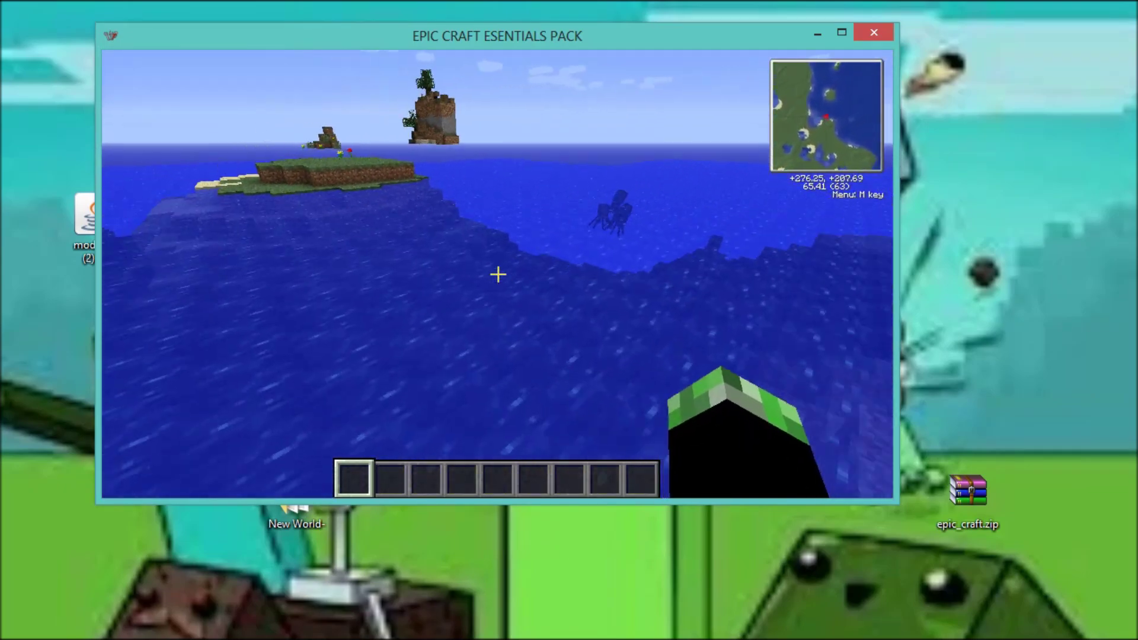
key("w")
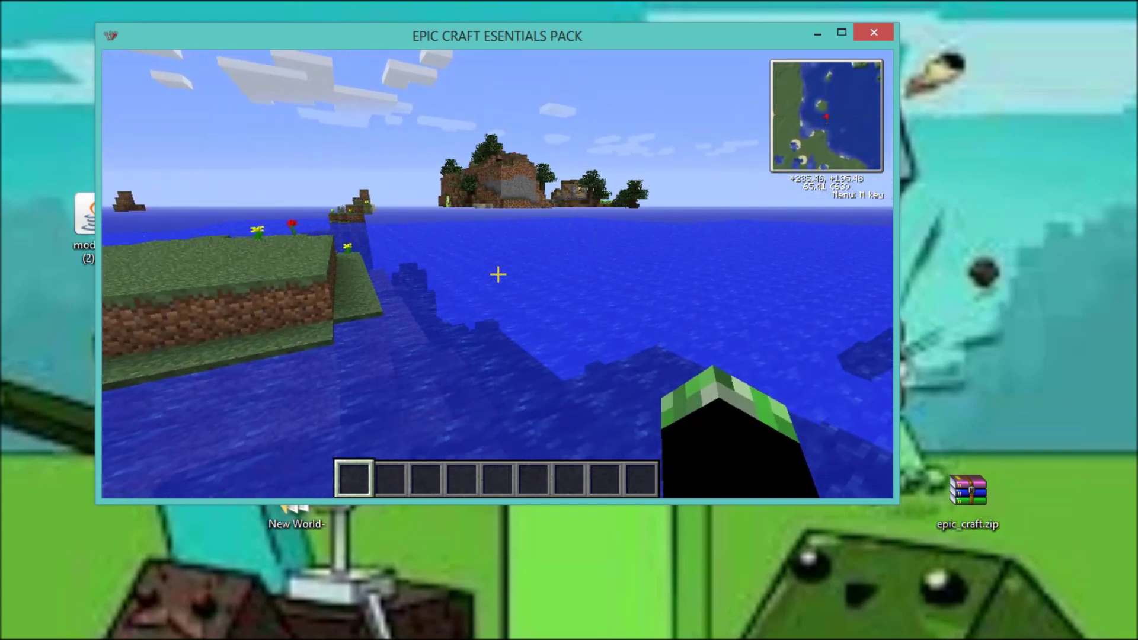
key("w")
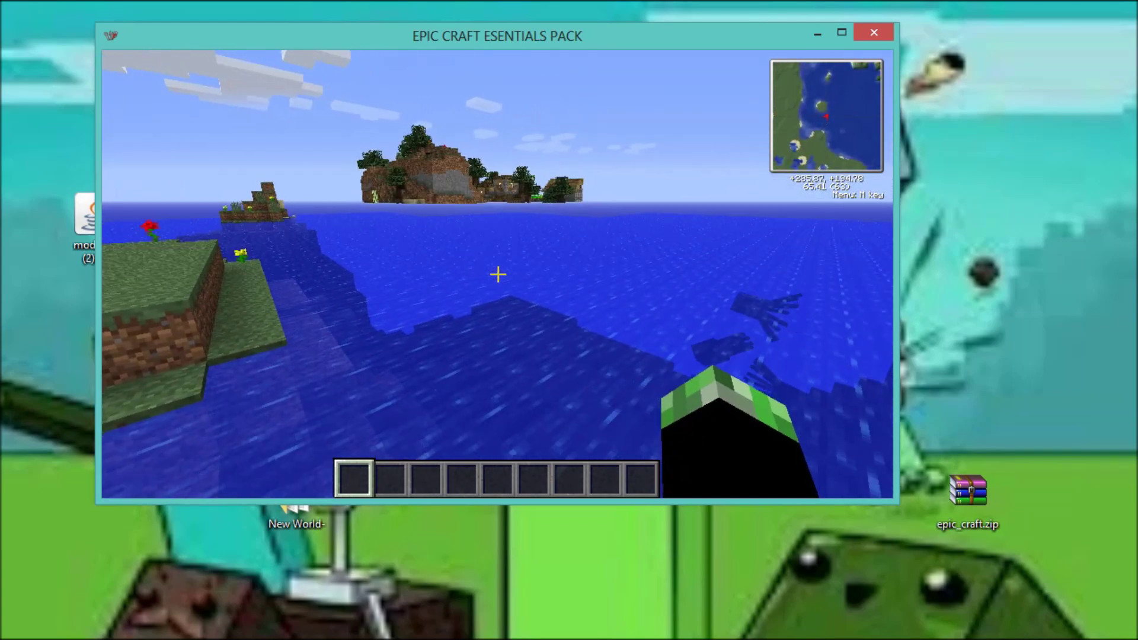
key("w")
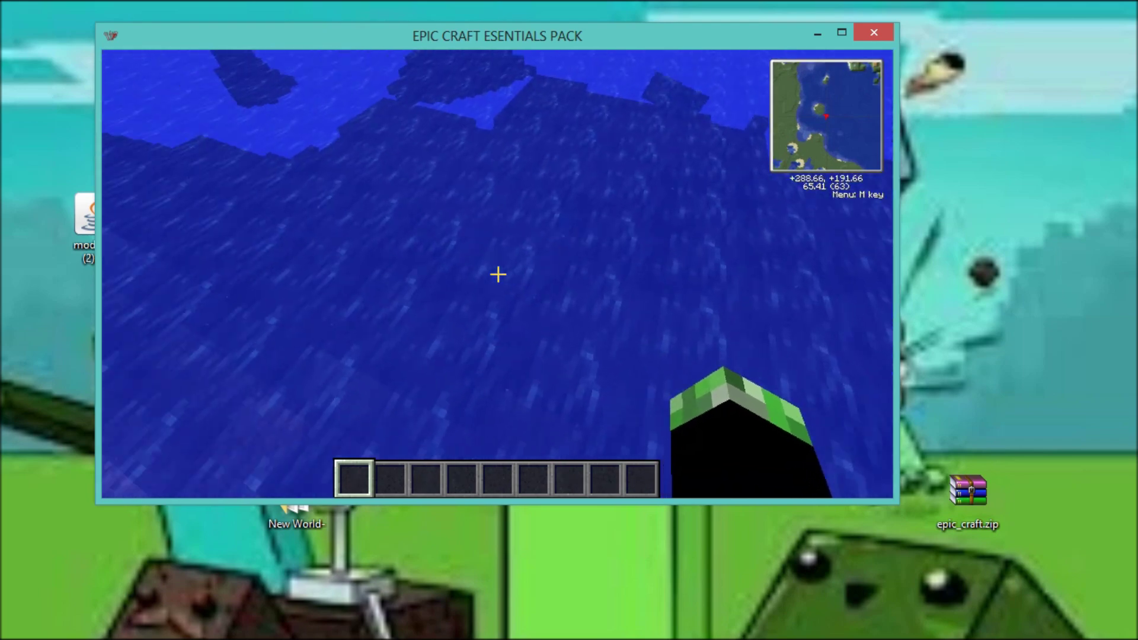
key("w")
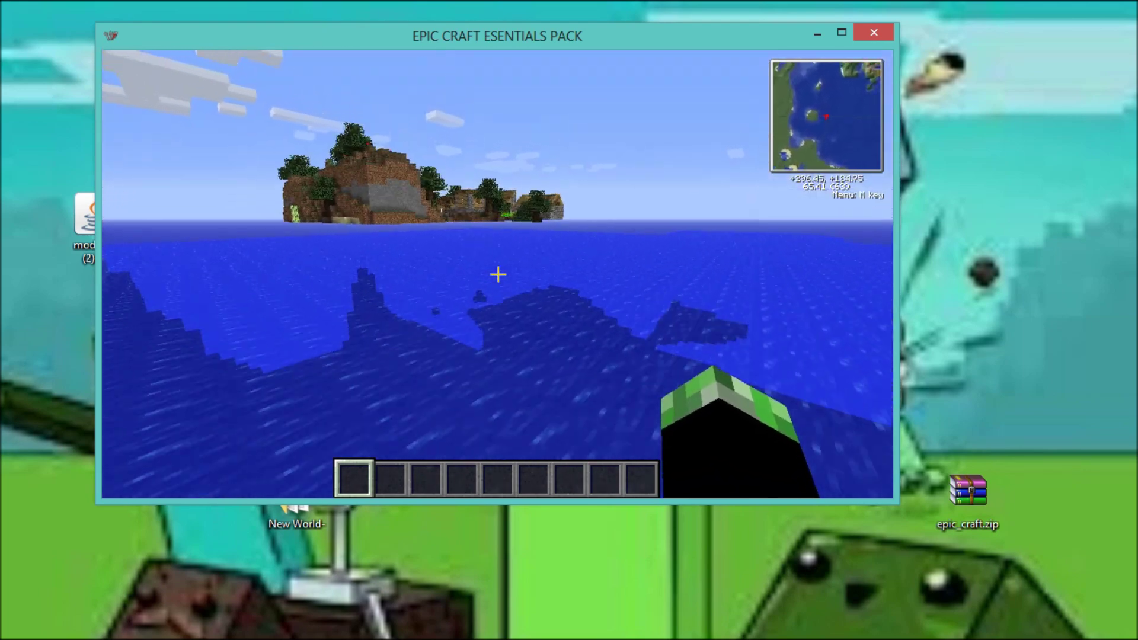
key("w")
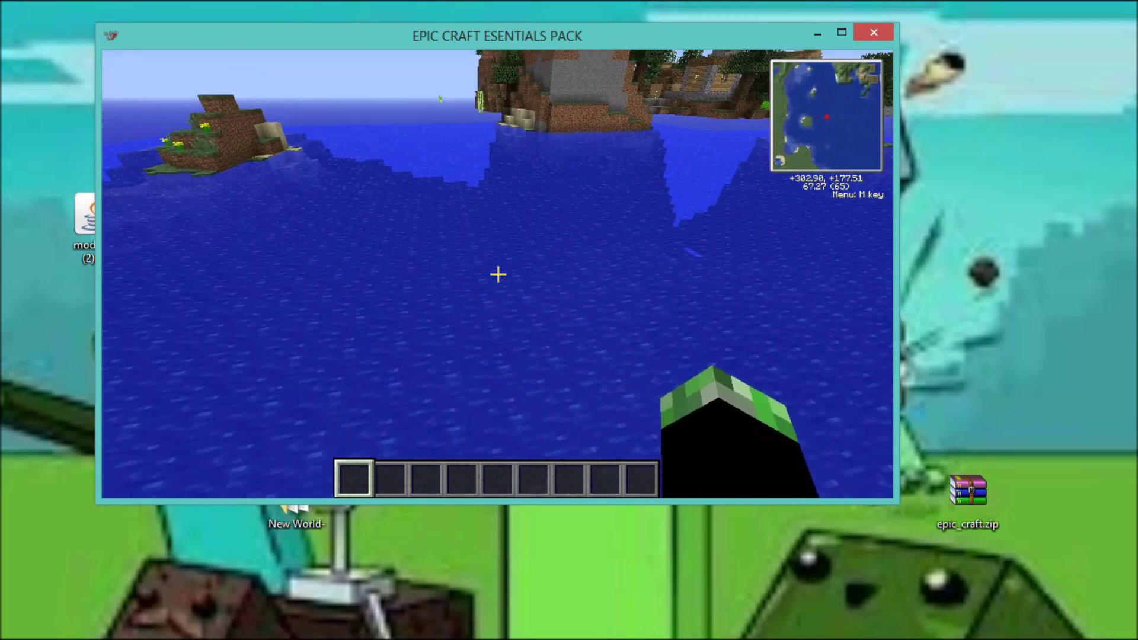
Rise above the water and approach the rocky, tree-covered island with the village behind it
key("space")
key("space")
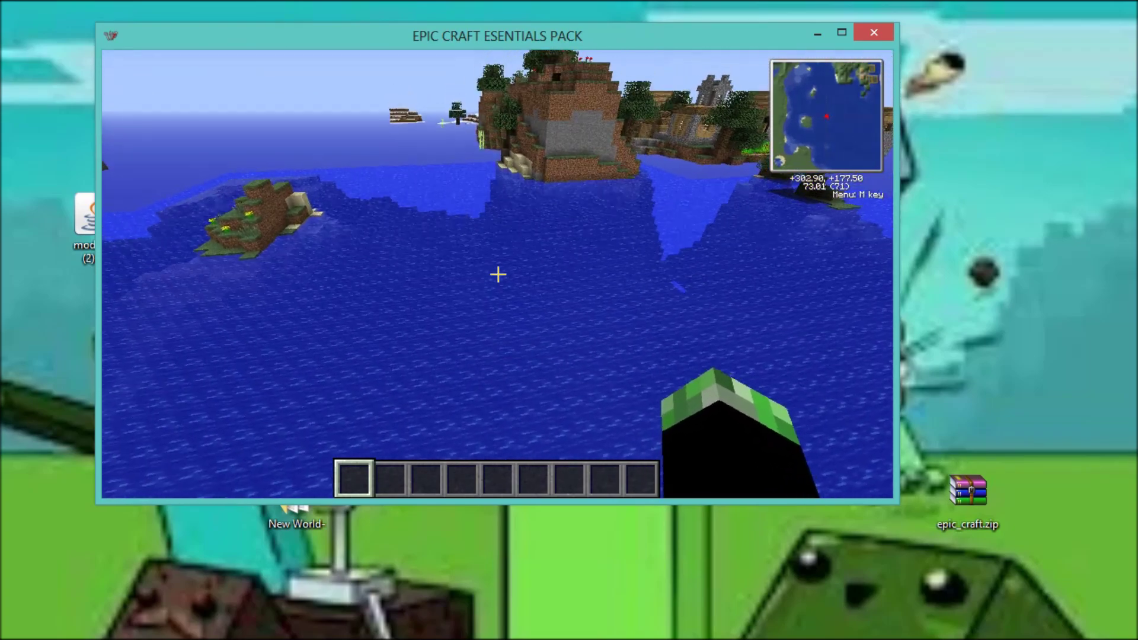
key("w")
key("w")
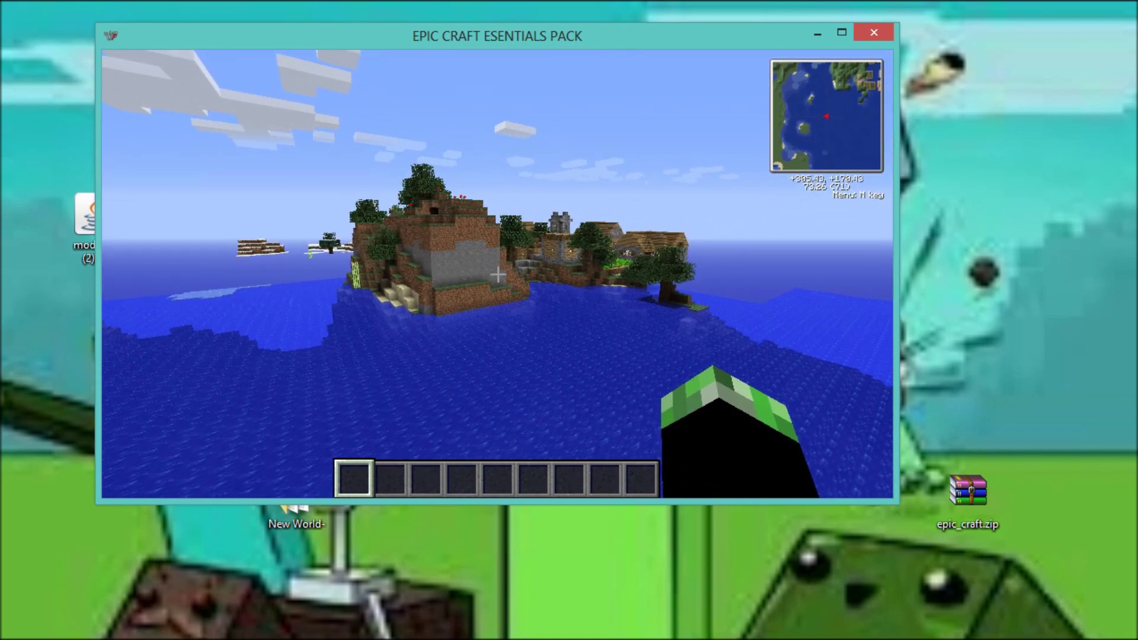
key("w")
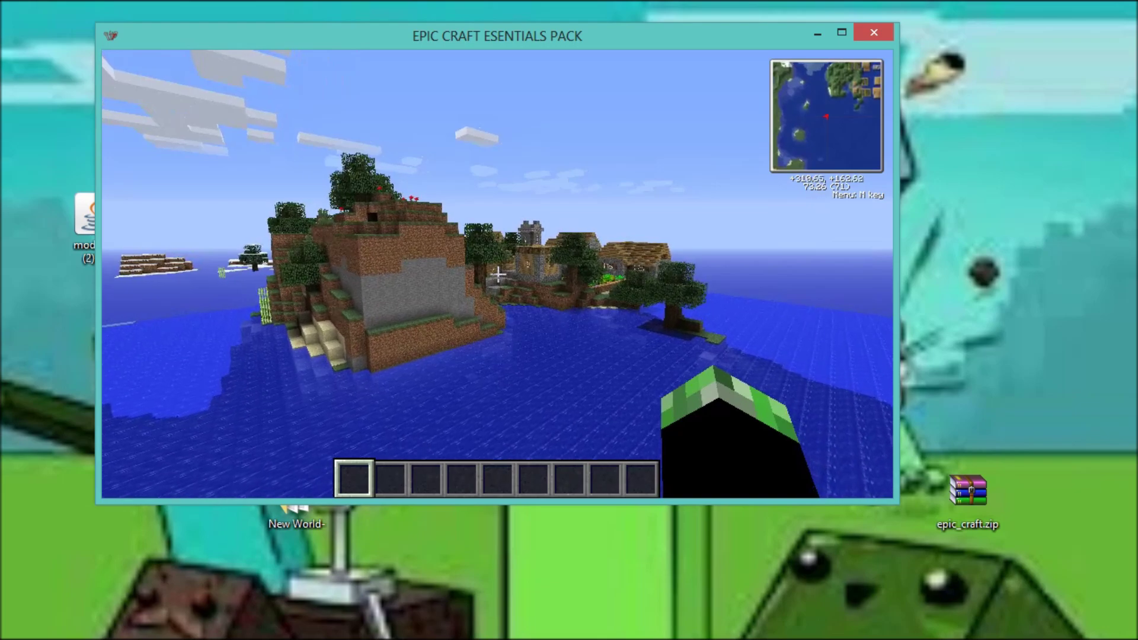
key("w")
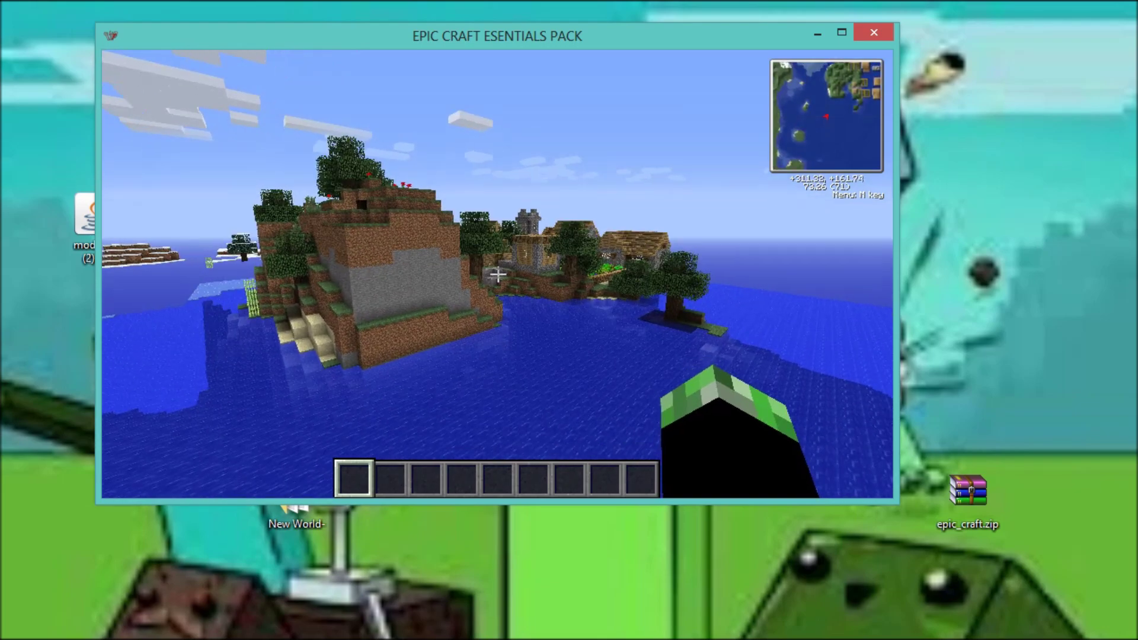
key("w")
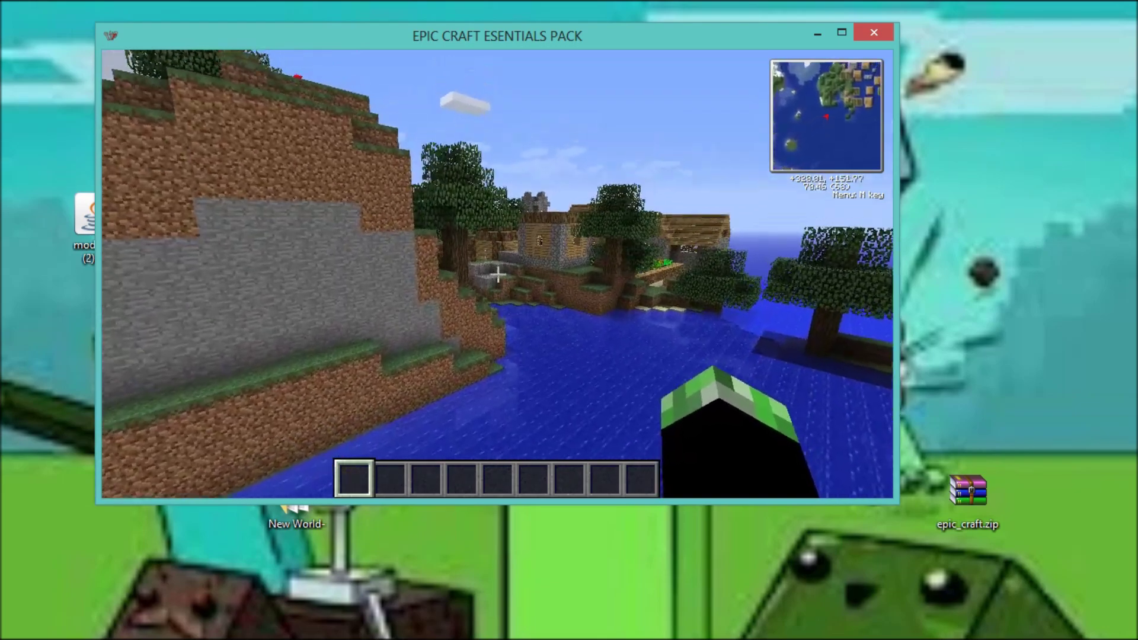
Fly over the village to examine its houses, crop farms, stone tower and well in the water
key("w")
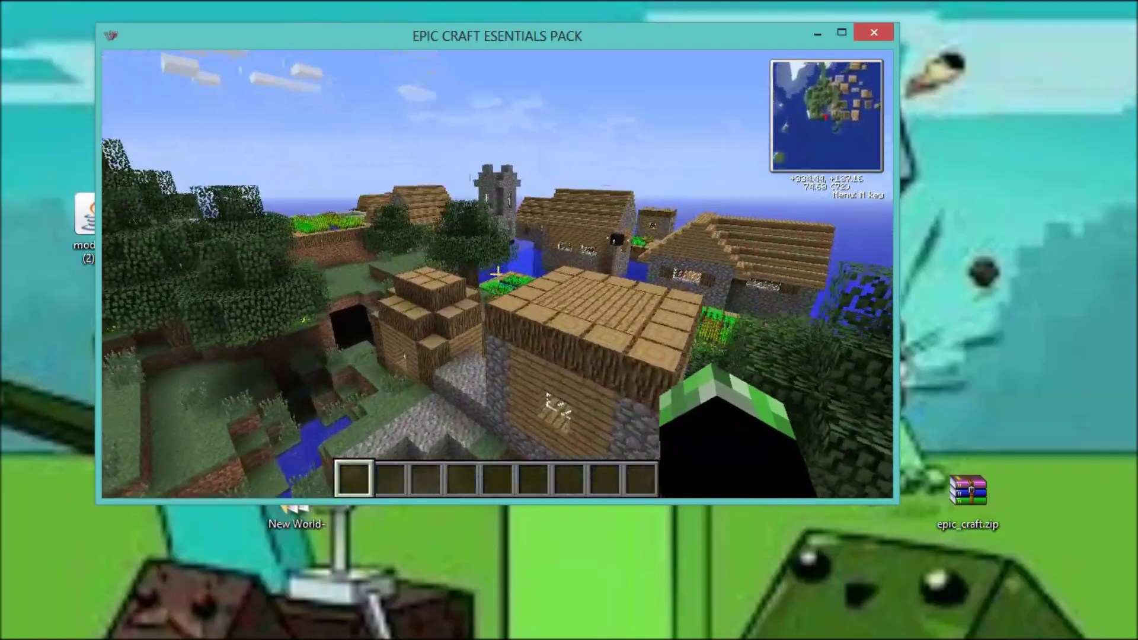
key("w")
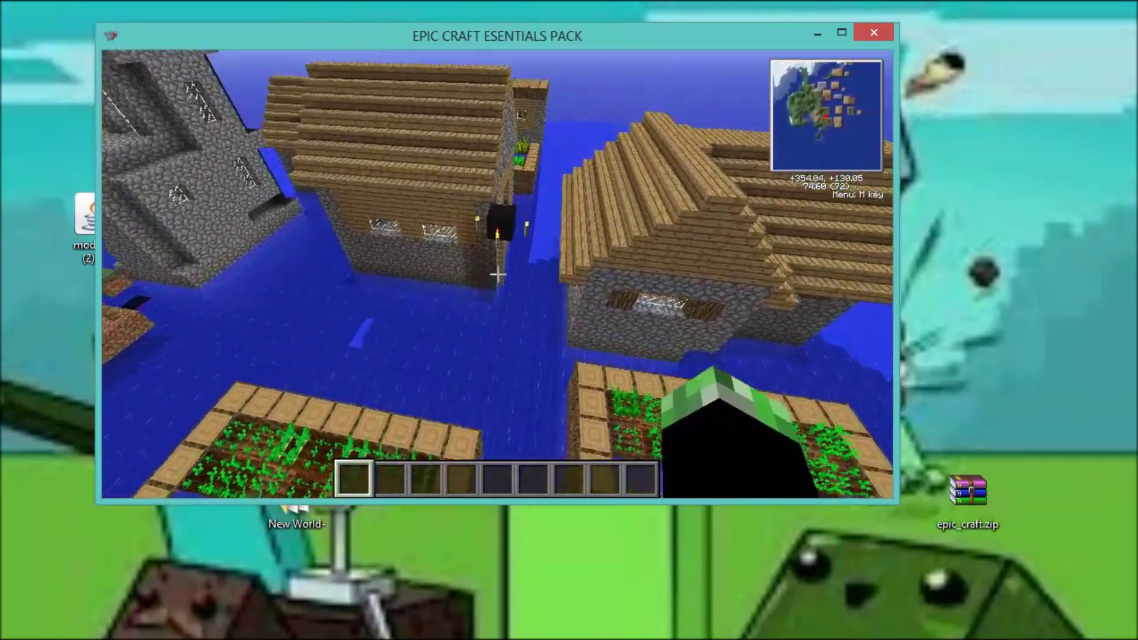
key("w")
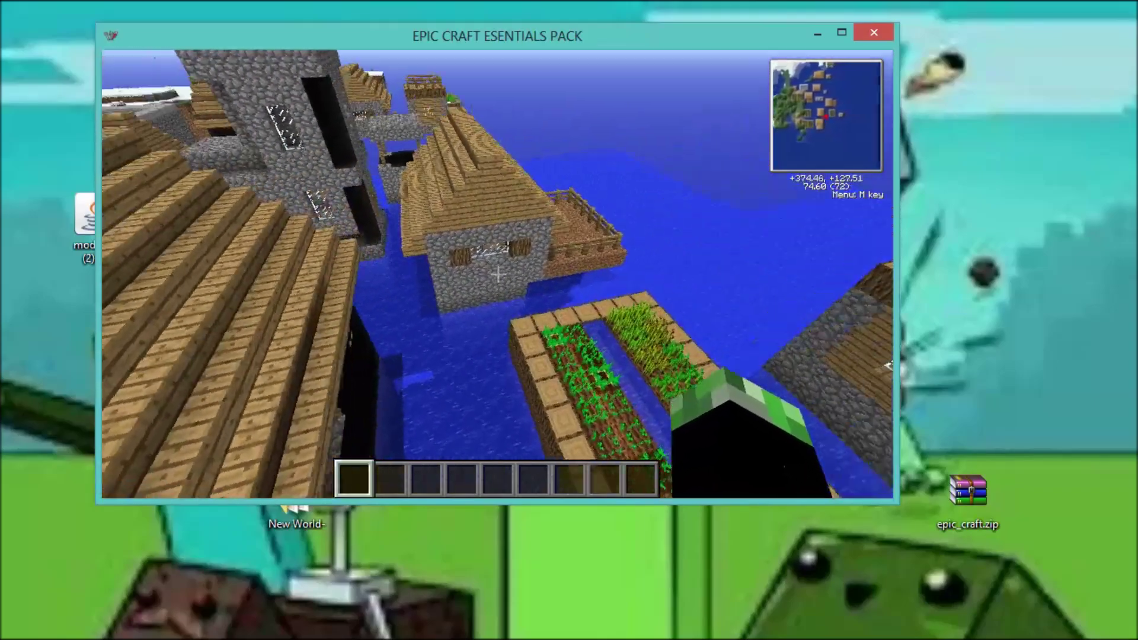
key("w")
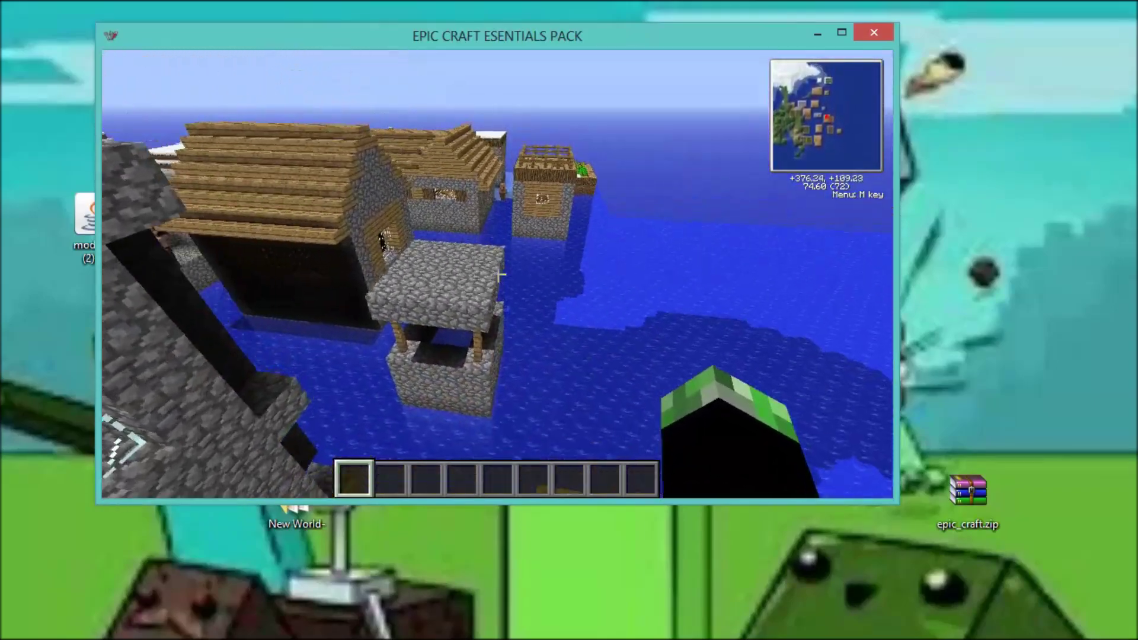
Come down beside the small wooden house near the hill and break through its plank wall
key("w")
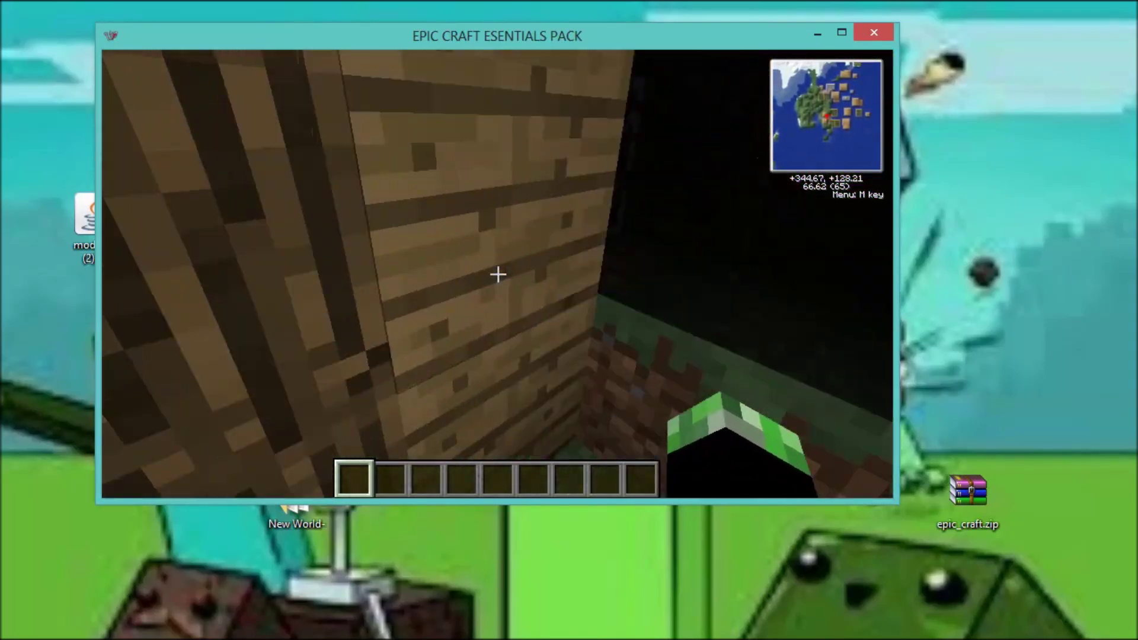
left_click(498, 274)
key("w")
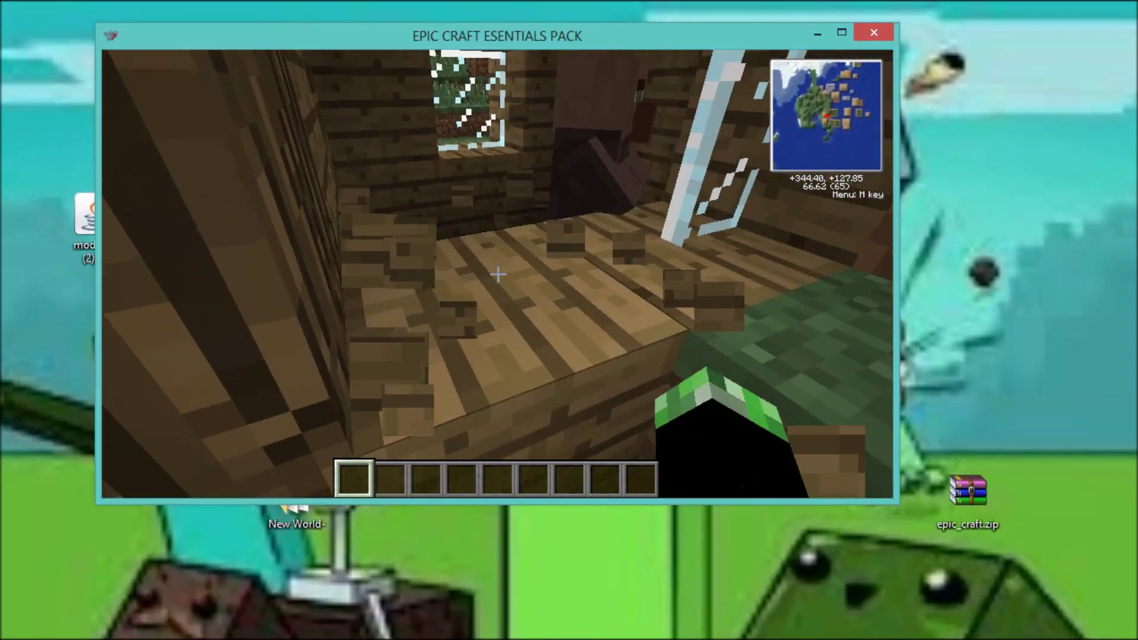
left_click(498, 274)
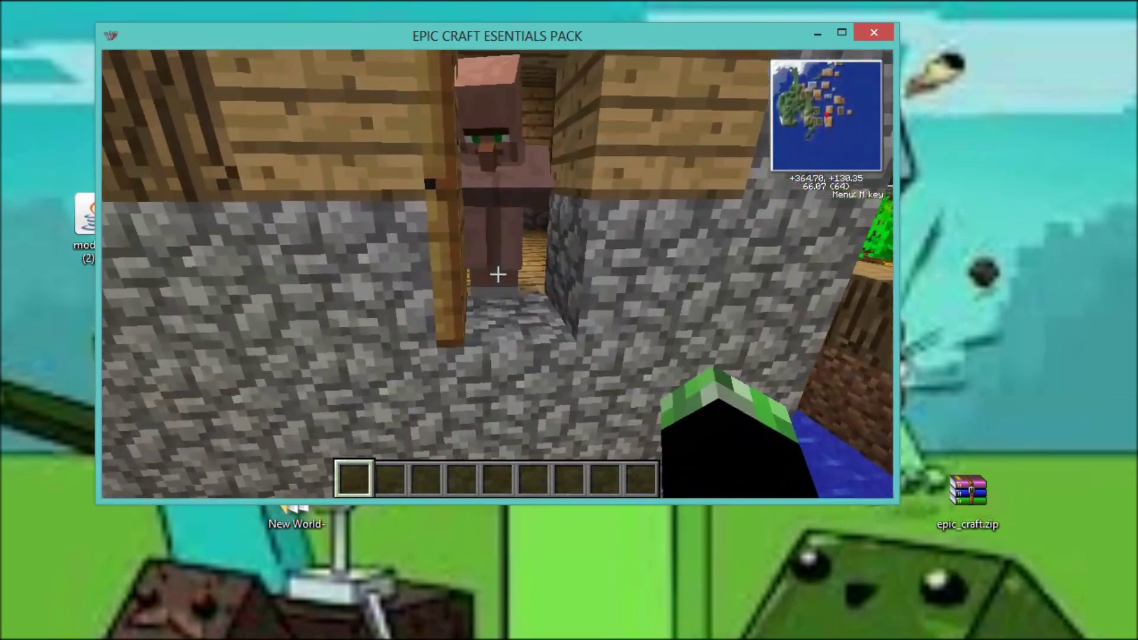
Break the cobblestone under the villager's doorway, enter the house and place the wooden door on its floor
left_click(498, 274)
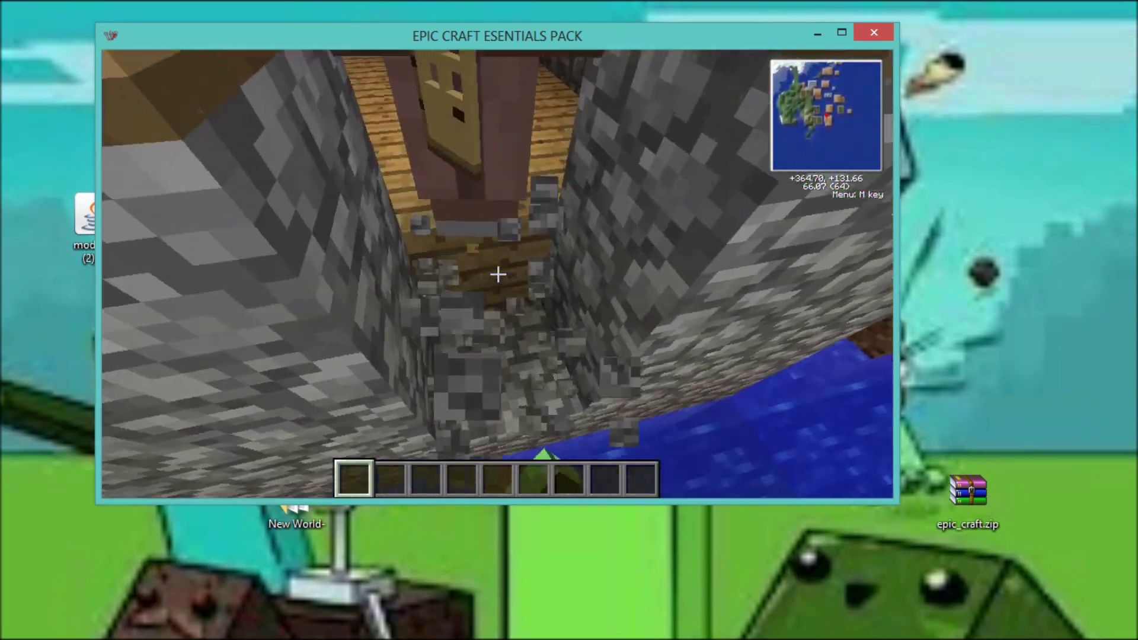
key("w")
key("space")
right_click(498, 274)
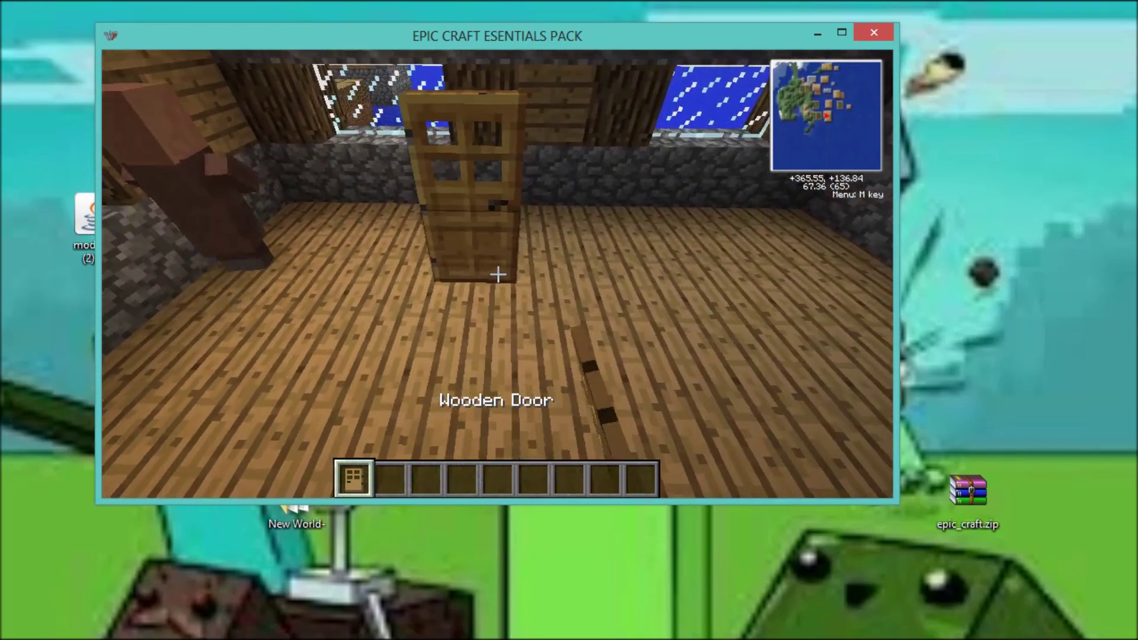
Switch to an empty hotbar slot and break through the plank wall and window of the neighbouring house
key("w")
key("w")
scroll(498, 273, "down", 1)
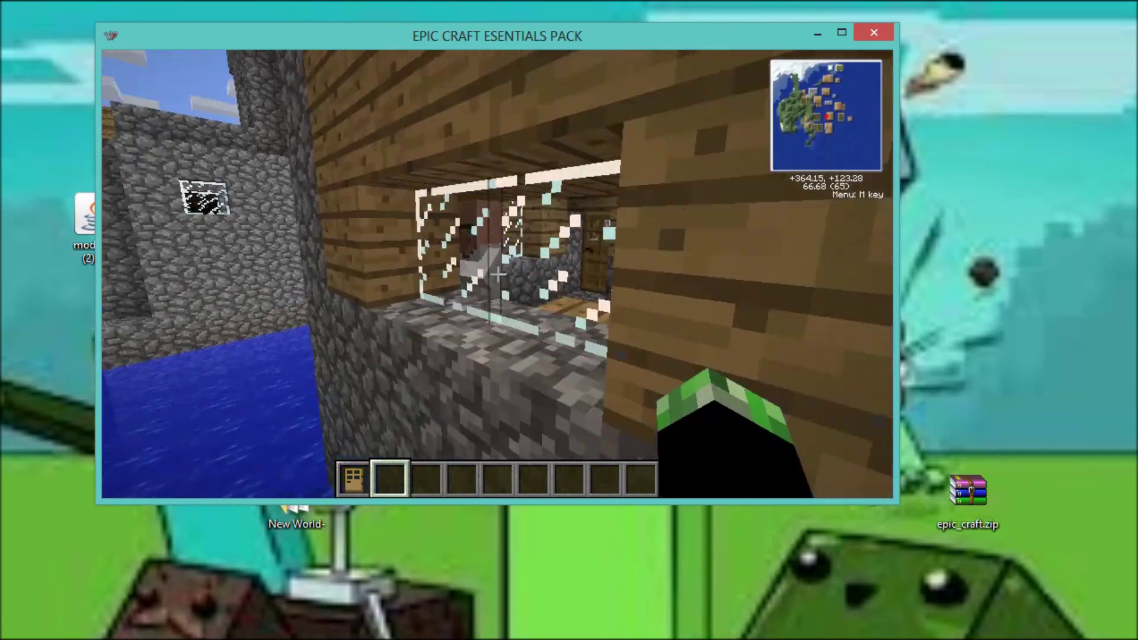
left_click(498, 274)
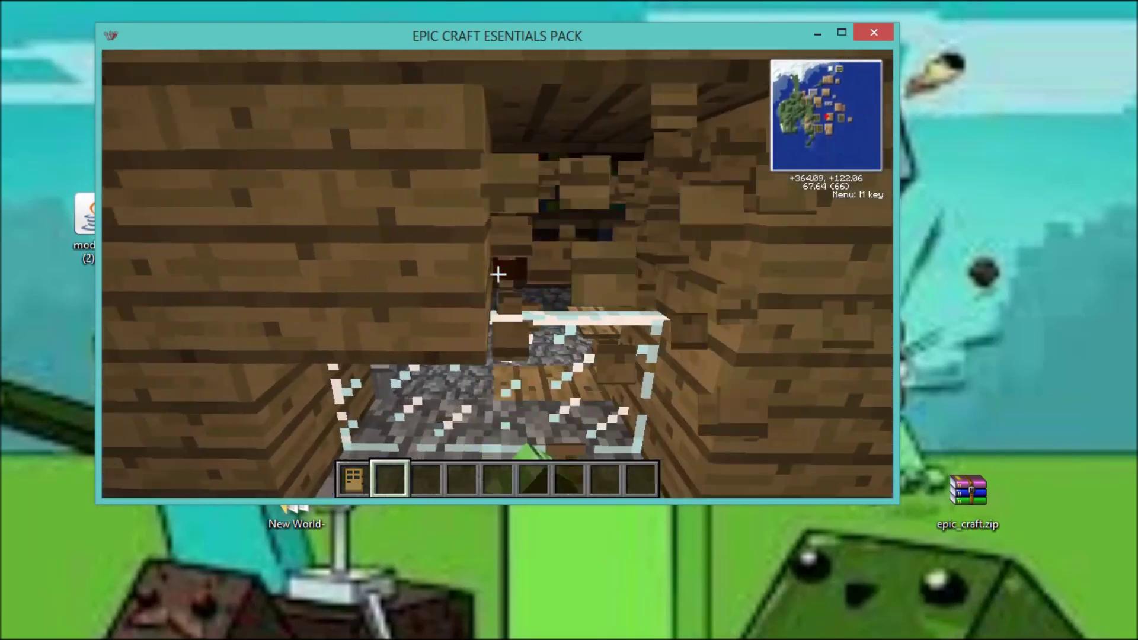
left_click(498, 274)
left_click(498, 273)
key("w")
key("space")
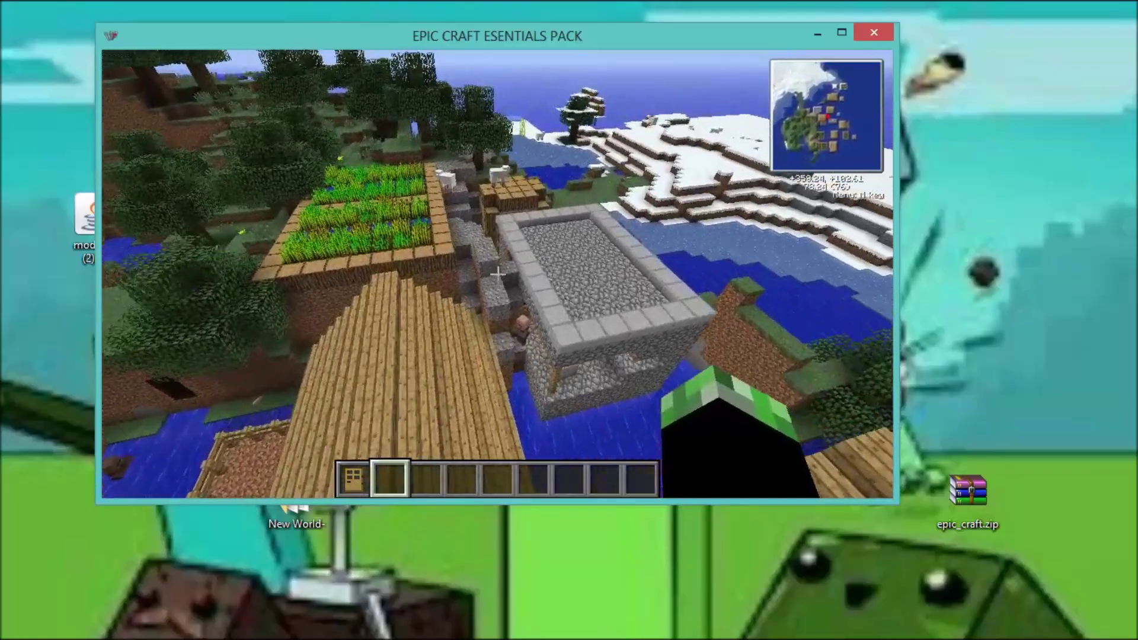
Break into the blacksmith building with the cobblestone roof, examine the contents of its chest and close it
key("w")
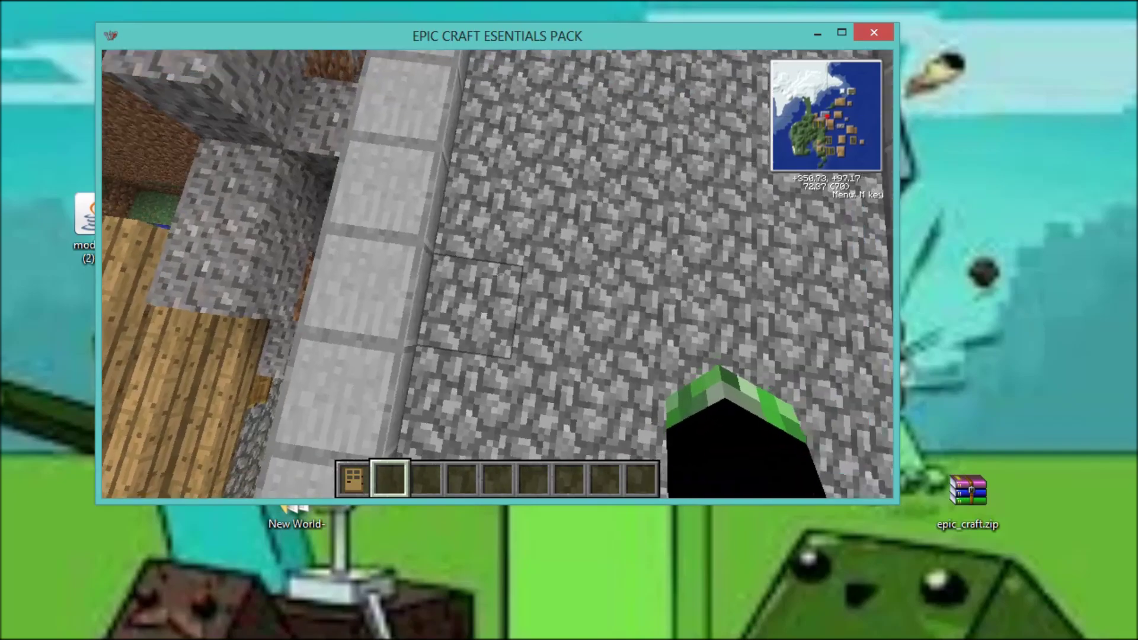
left_click(498, 273)
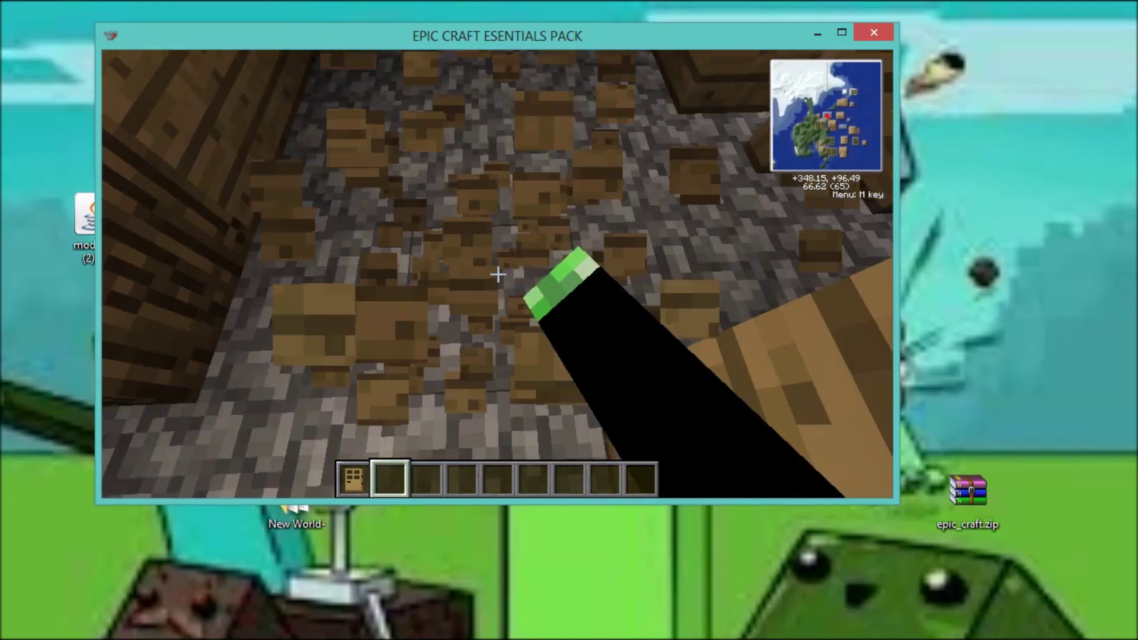
key("w")
left_click(498, 273)
left_click(498, 273)
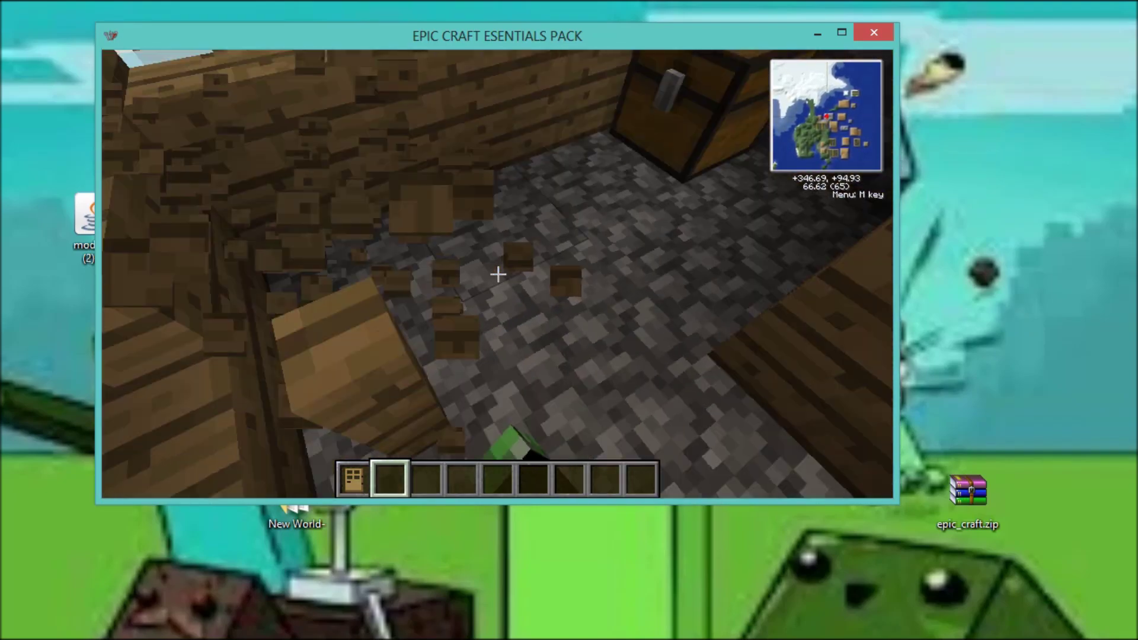
left_click(498, 274)
right_click(498, 273)
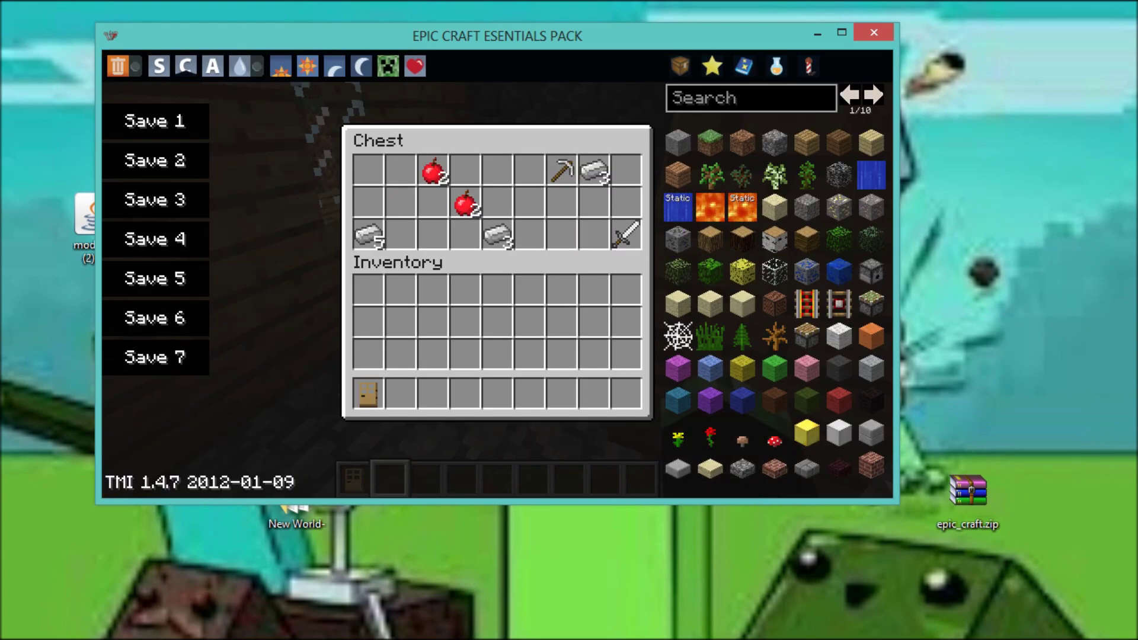
key("Escape")
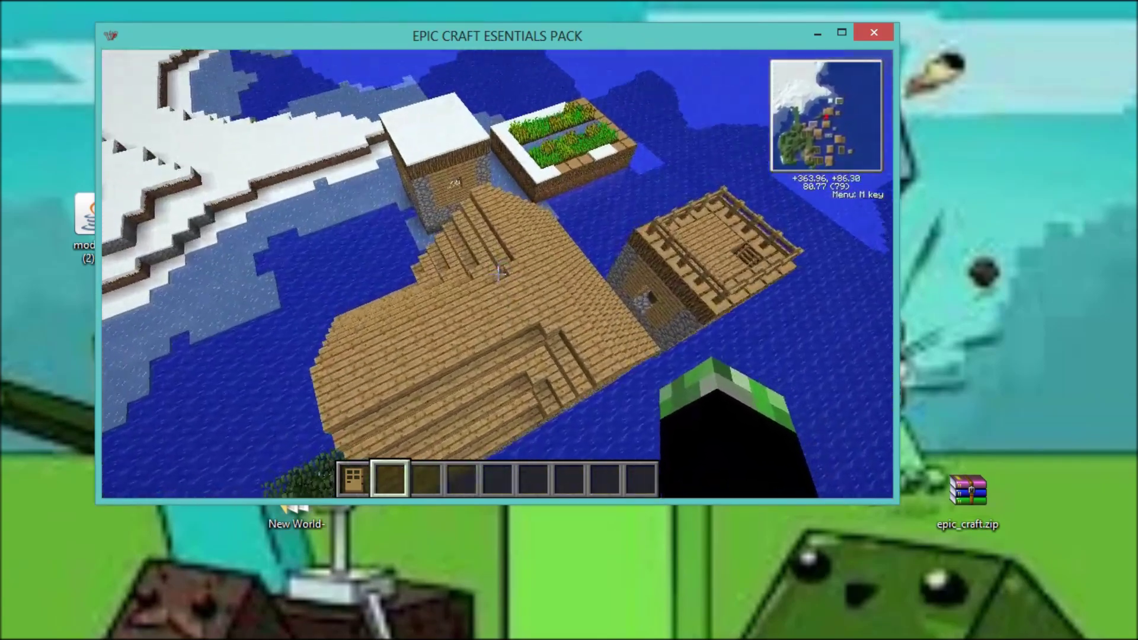
Break through the roof of the large wooden house by the ice, look inside and break out to the water
key("shift")
left_click(498, 274)
left_click(498, 274)
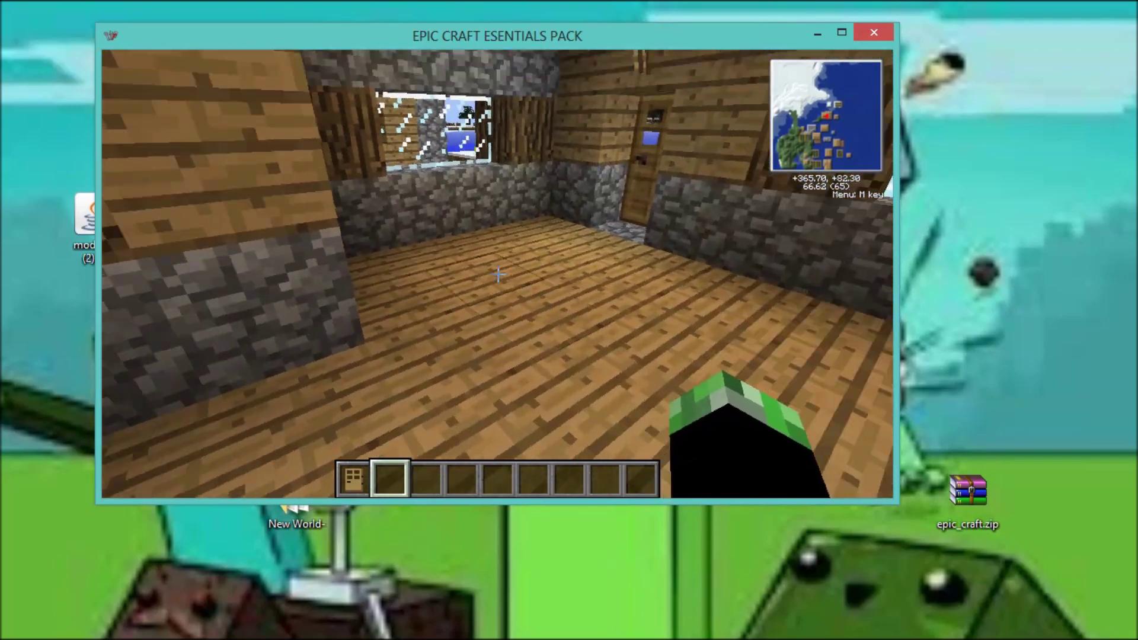
key("w")
left_click(498, 274)
left_click(498, 274)
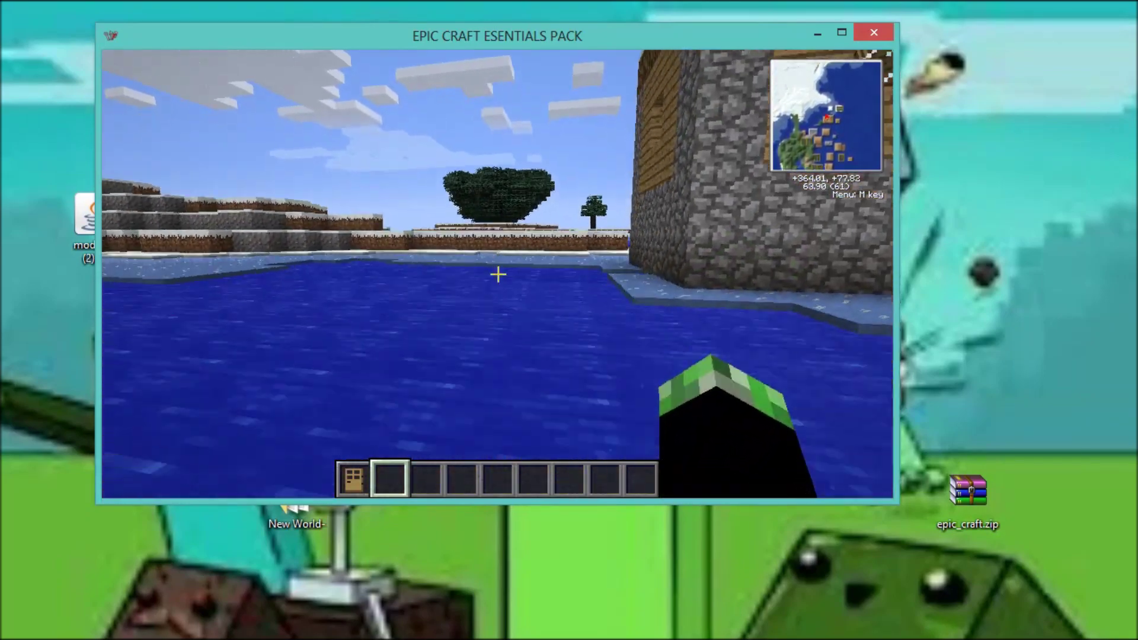
Fly over to the snowy shore and open the game menu
key("w")
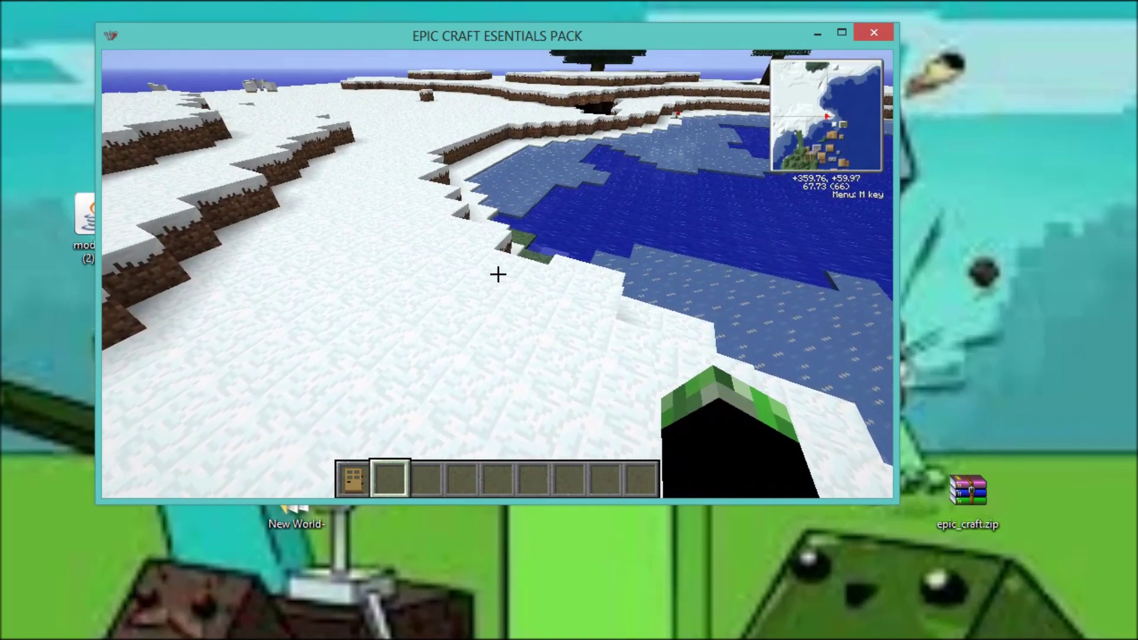
key("Escape")
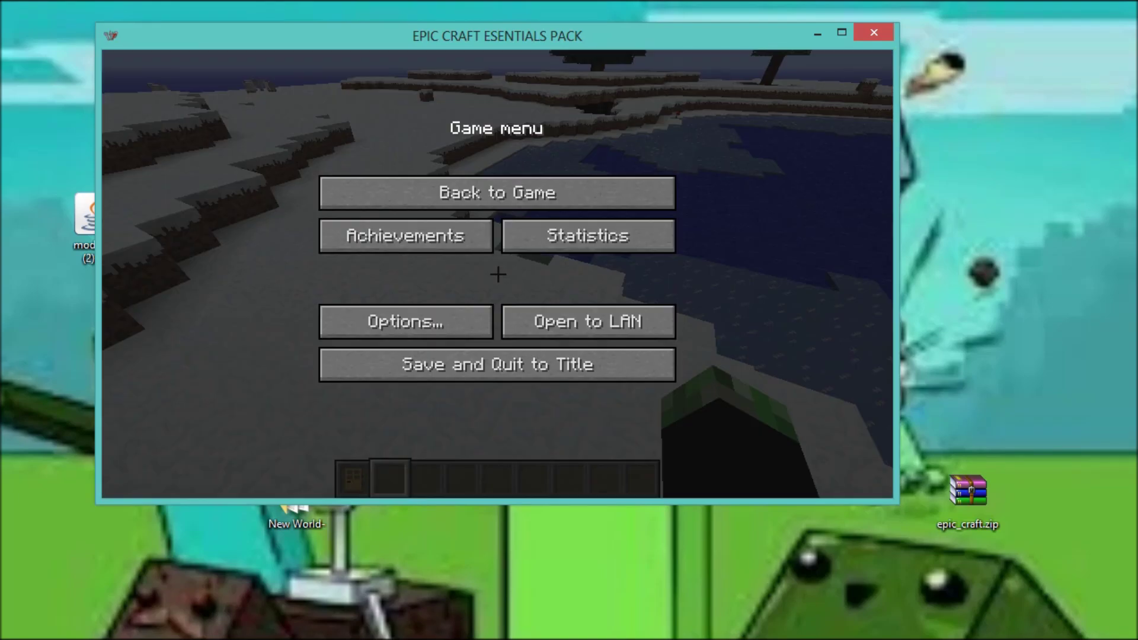